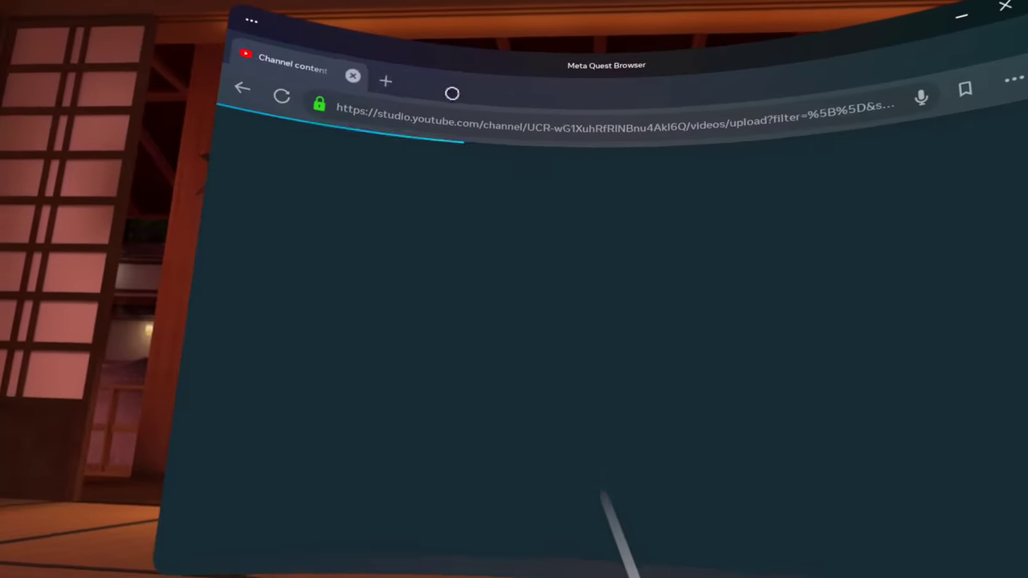
- Search the web for Cx File Explorer in a new browser tab and open the Softonic result
left_click(386, 81)
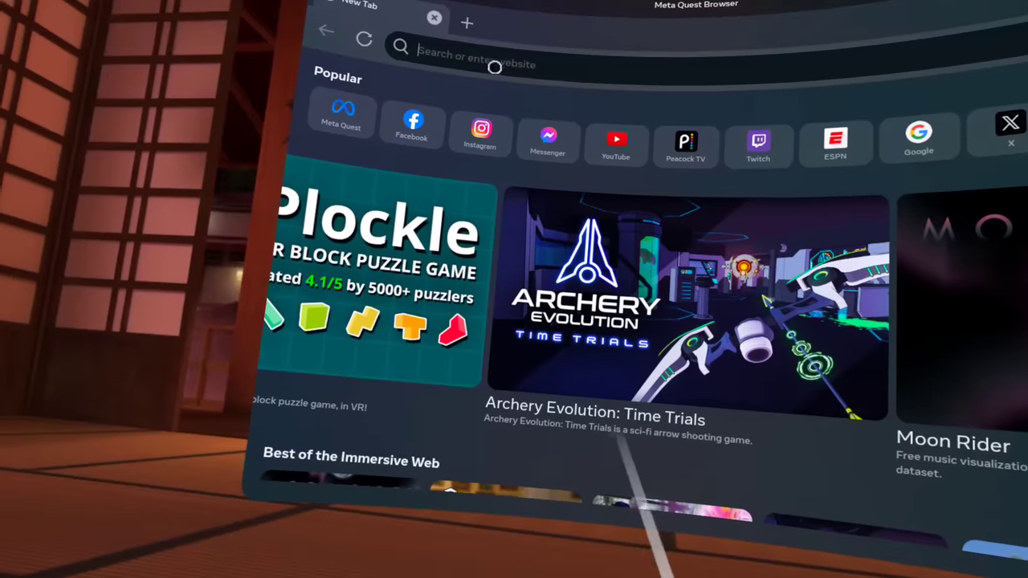
left_click(495, 67)
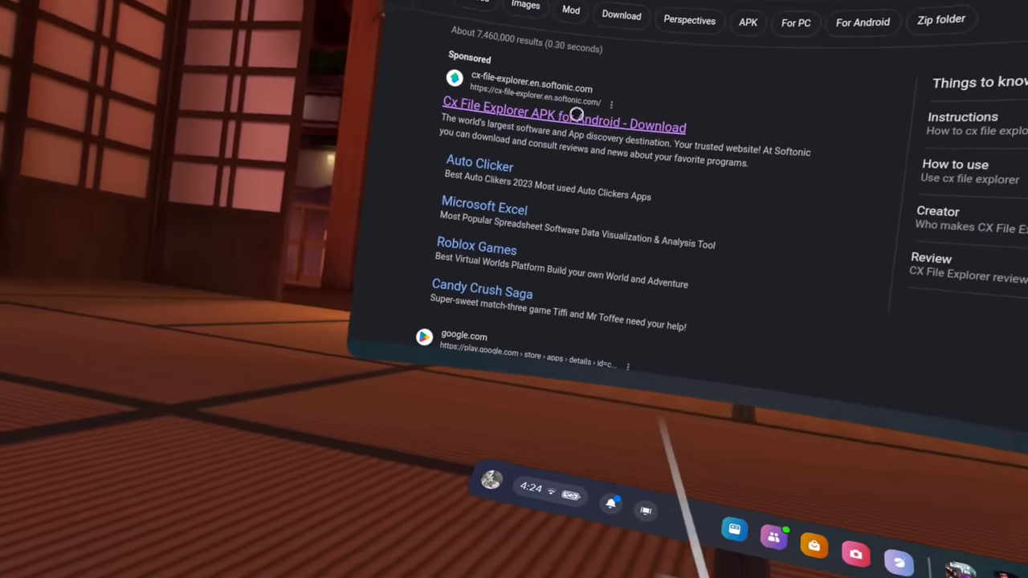
left_click(601, 142)
left_click(602, 143)
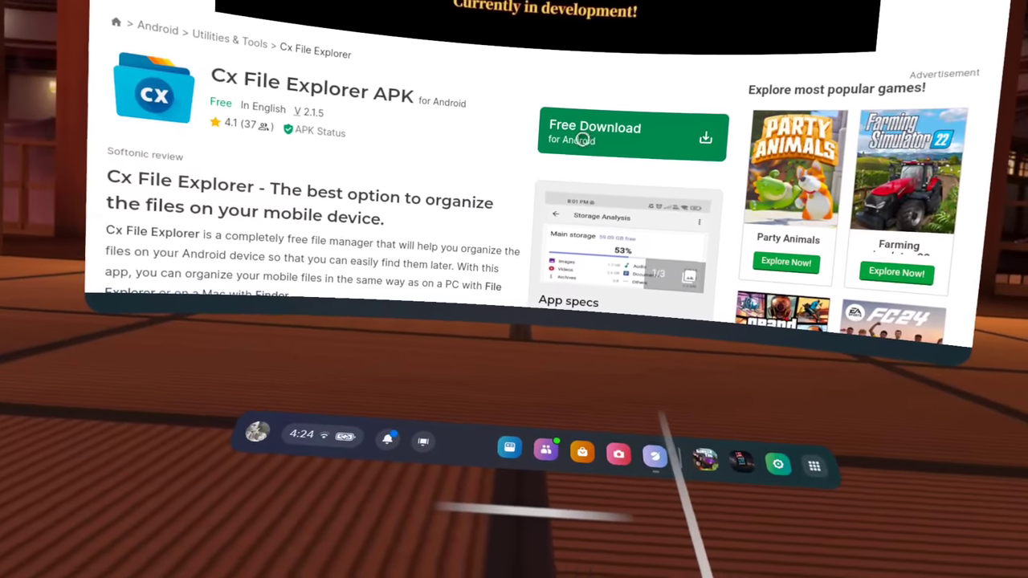
- Download the Cx File Explorer APK for Android from Softonic, dismissing the NordVPN advertisement on the way
left_click(560, 159)
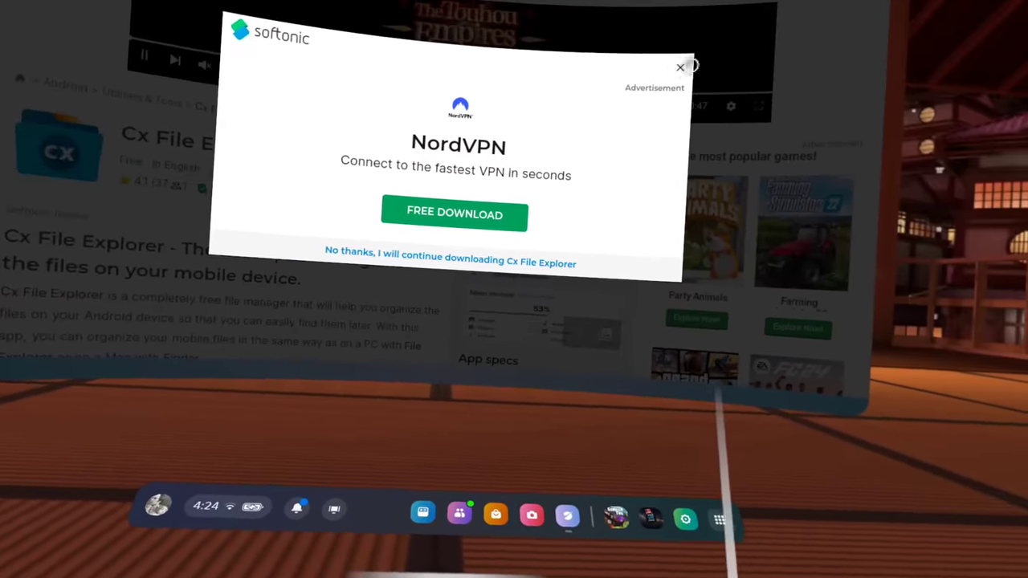
left_click(661, 71)
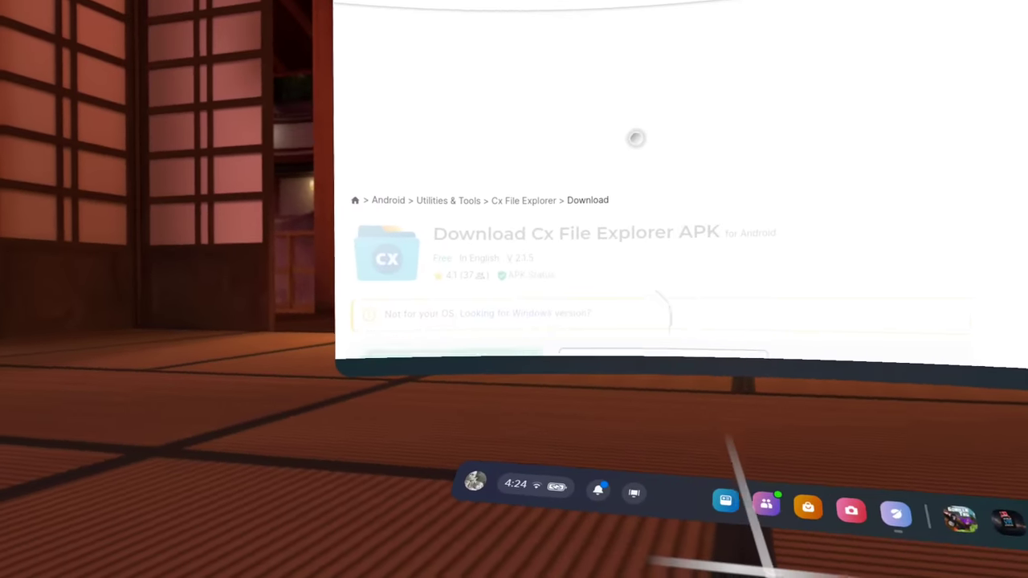
scroll(666, 365, "down", 5)
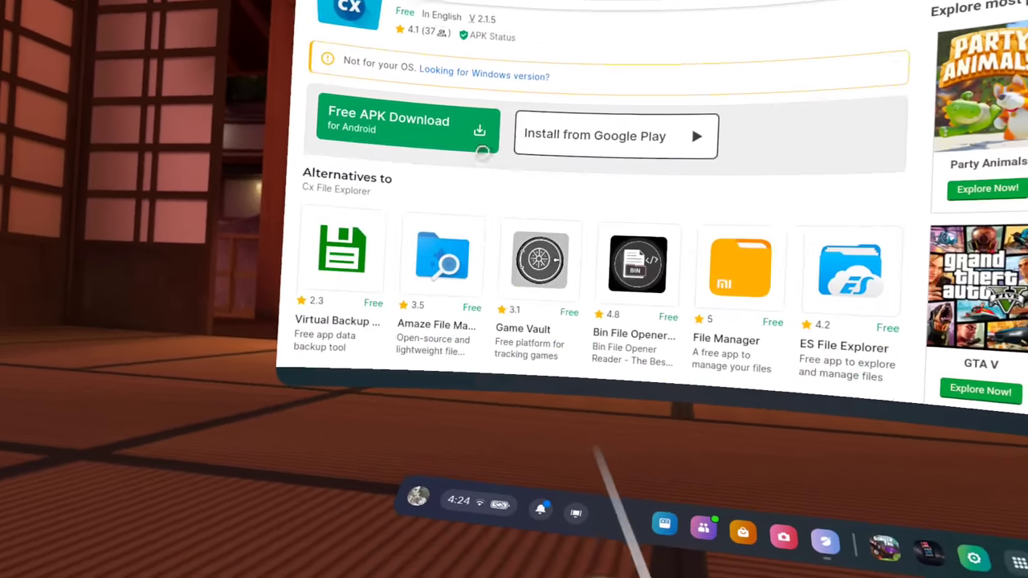
scroll(603, 322, "up", 5)
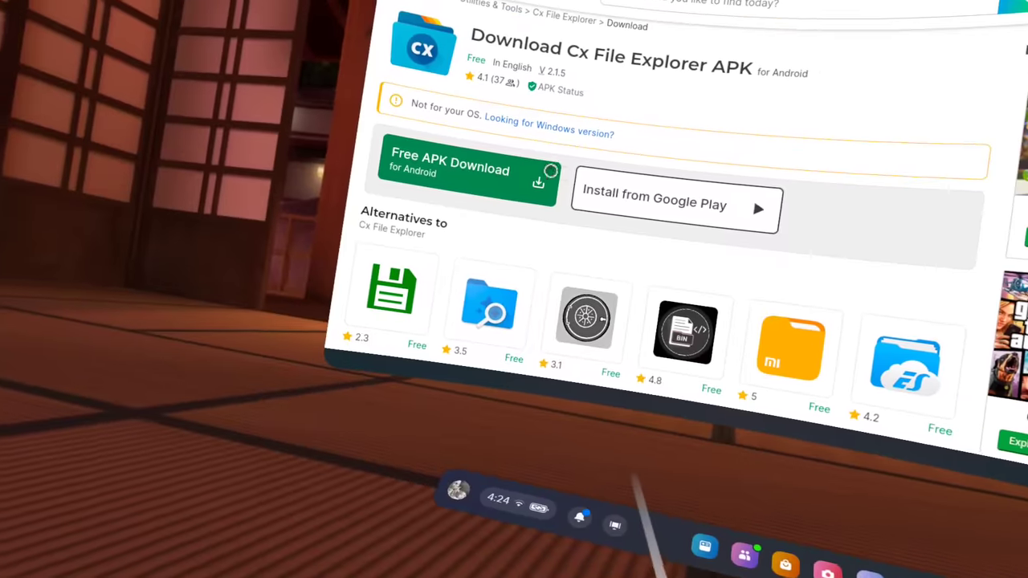
left_click(562, 170)
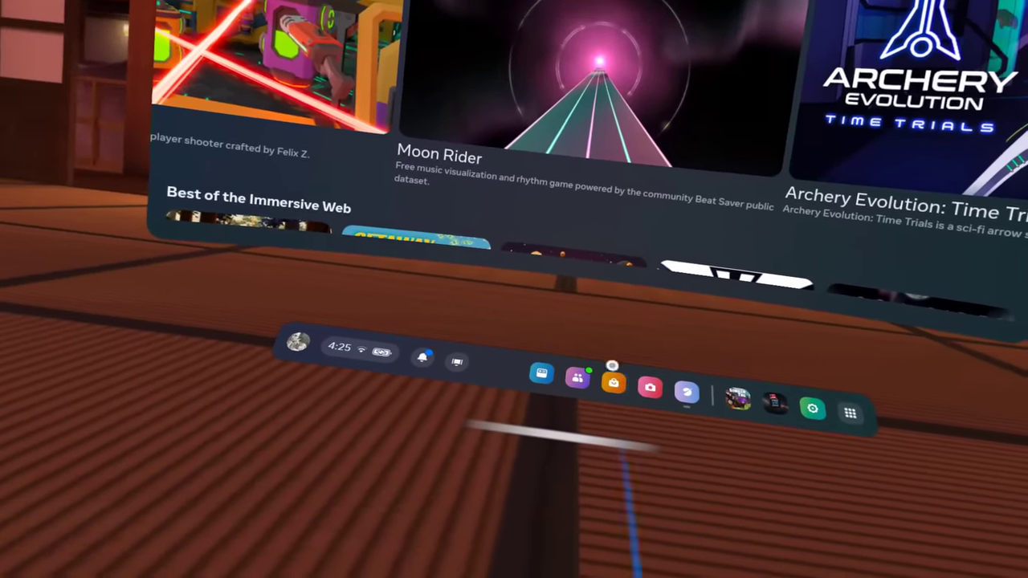
- Open Mobile VR Station in the store, accept the App Lab notice and start the app
left_click(604, 401)
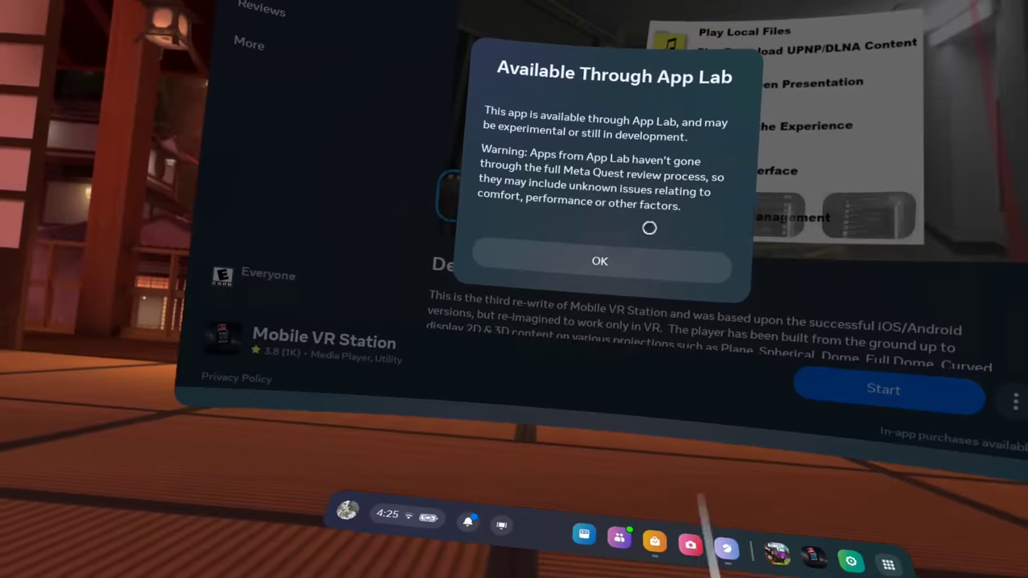
left_click(575, 262)
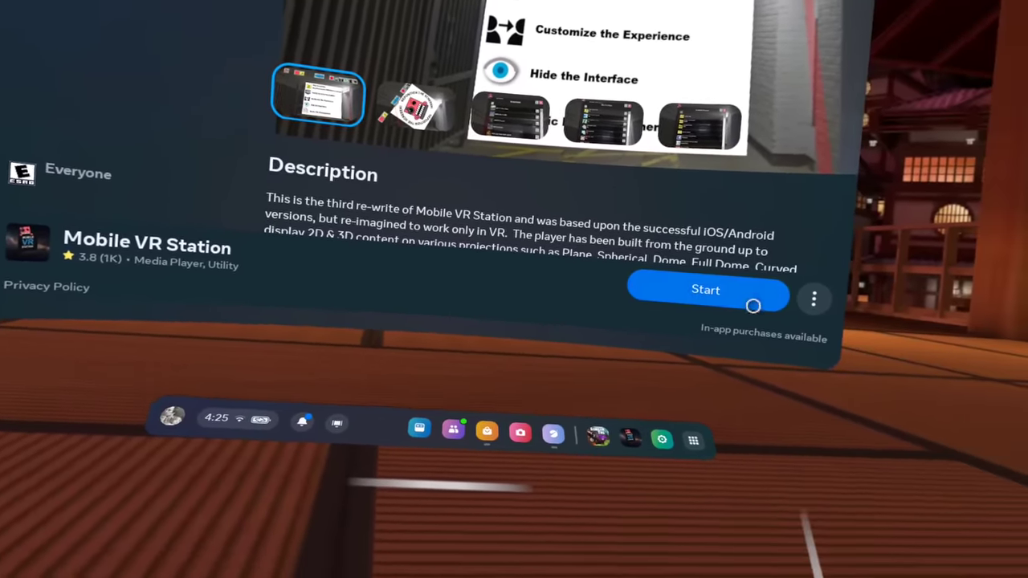
left_click(788, 332)
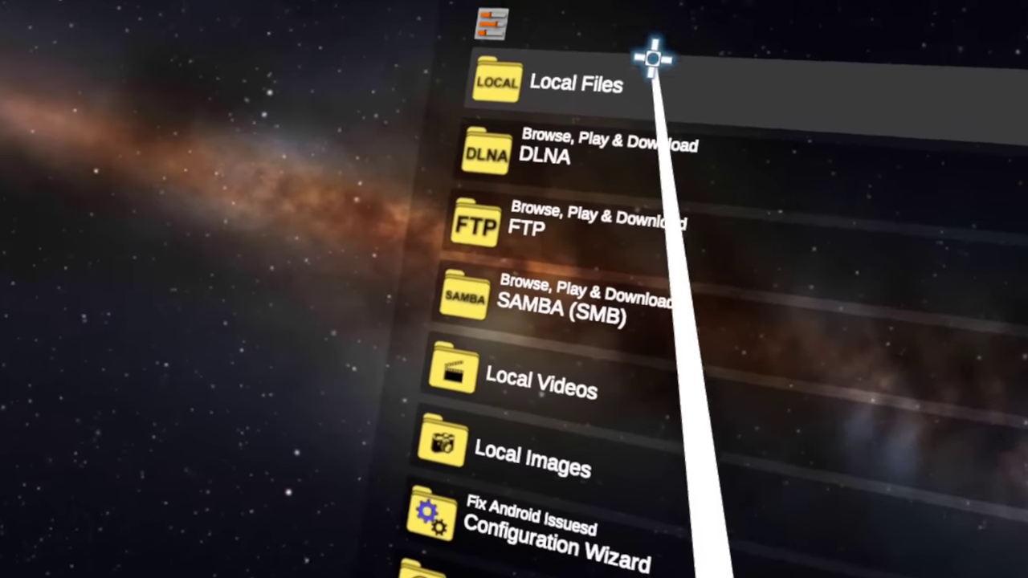
- Browse the local files to the Android folder and open the system file picker through Scoped Storage Actions
left_click(615, 73)
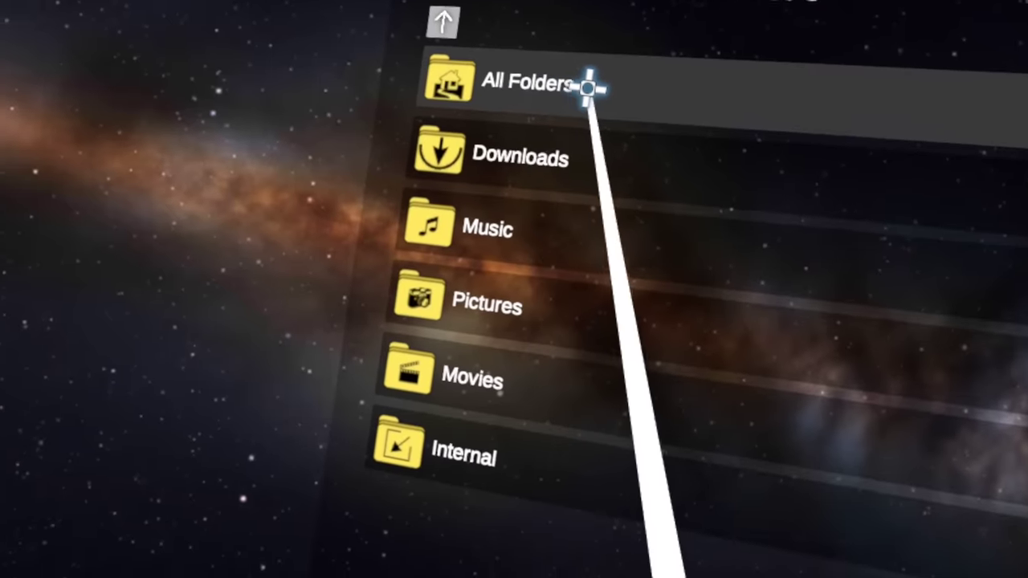
left_click(555, 90)
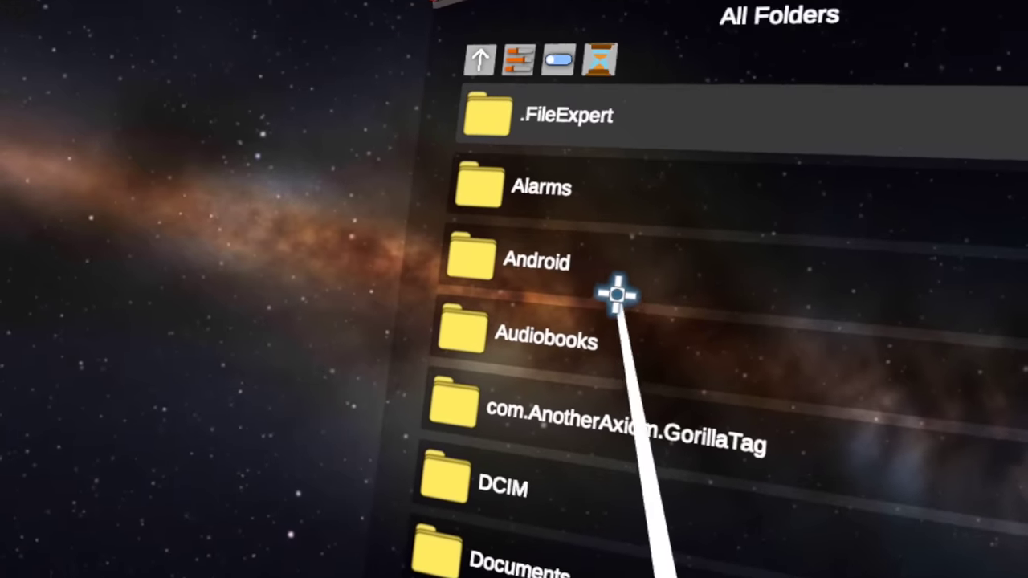
left_click(615, 286)
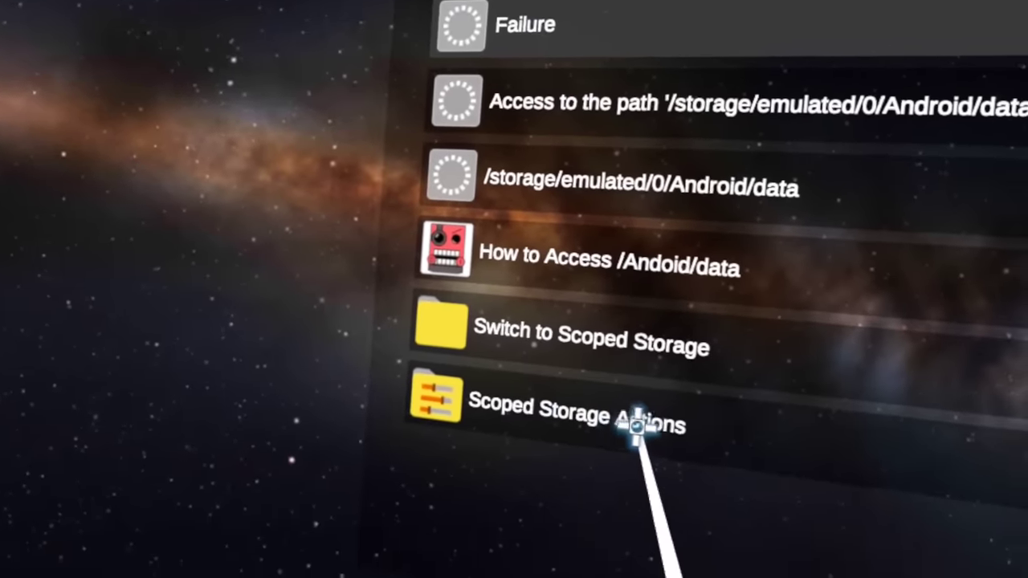
left_click(637, 424)
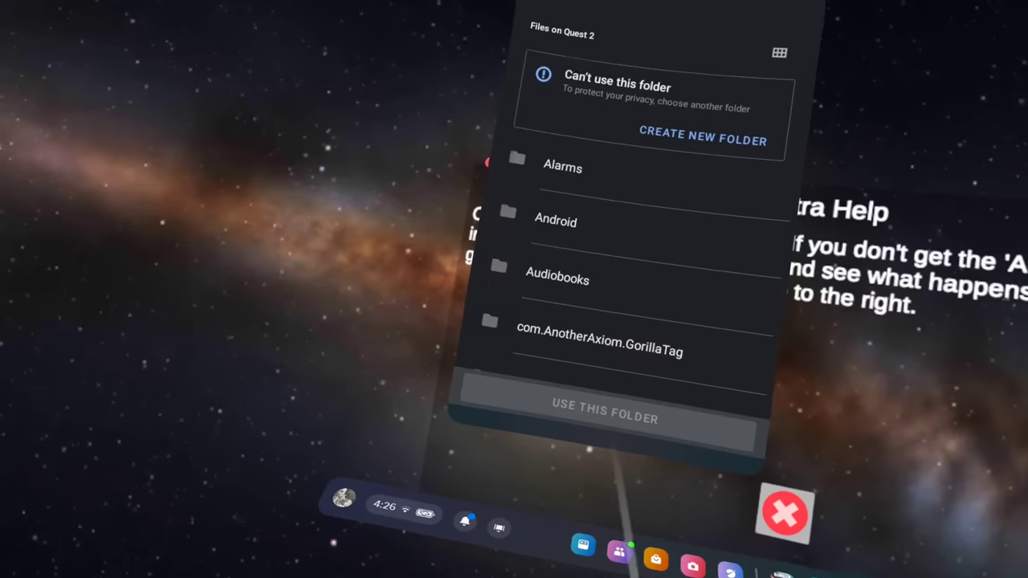
- Try to install Cx File Explorer from the downloaded APK in the Download folder
scroll(565, 136, "down", 1)
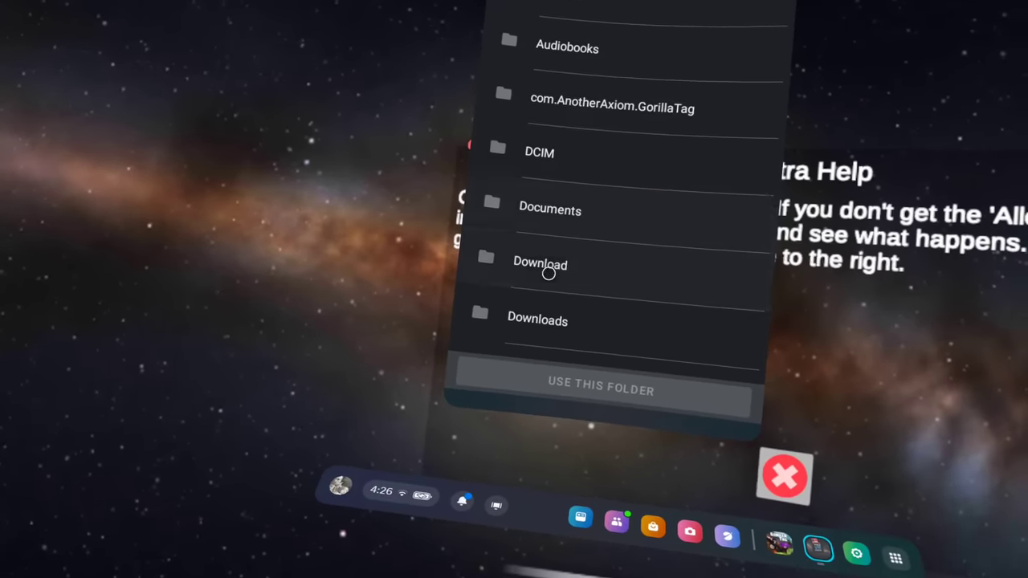
left_click(530, 233)
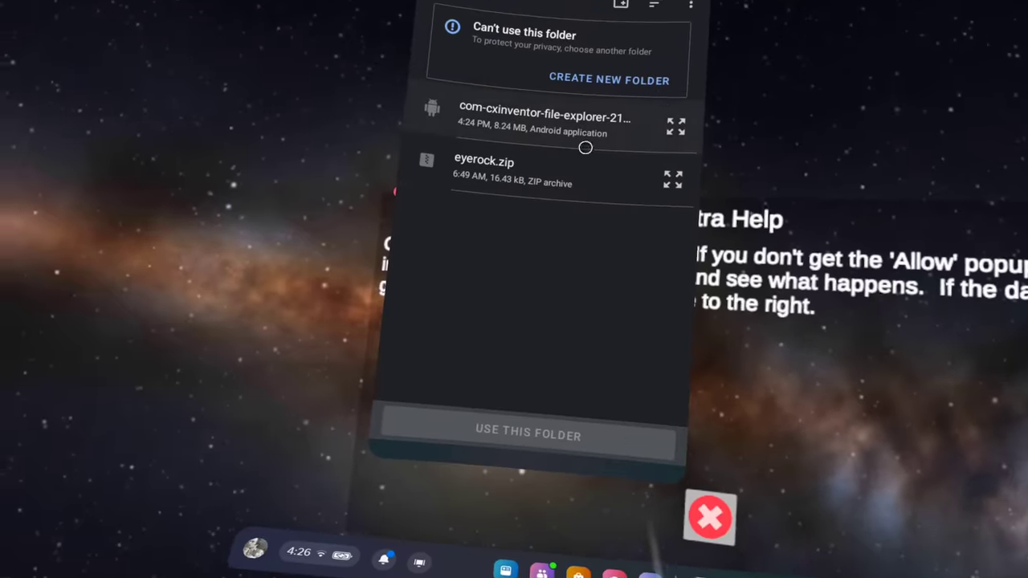
left_click(604, 107)
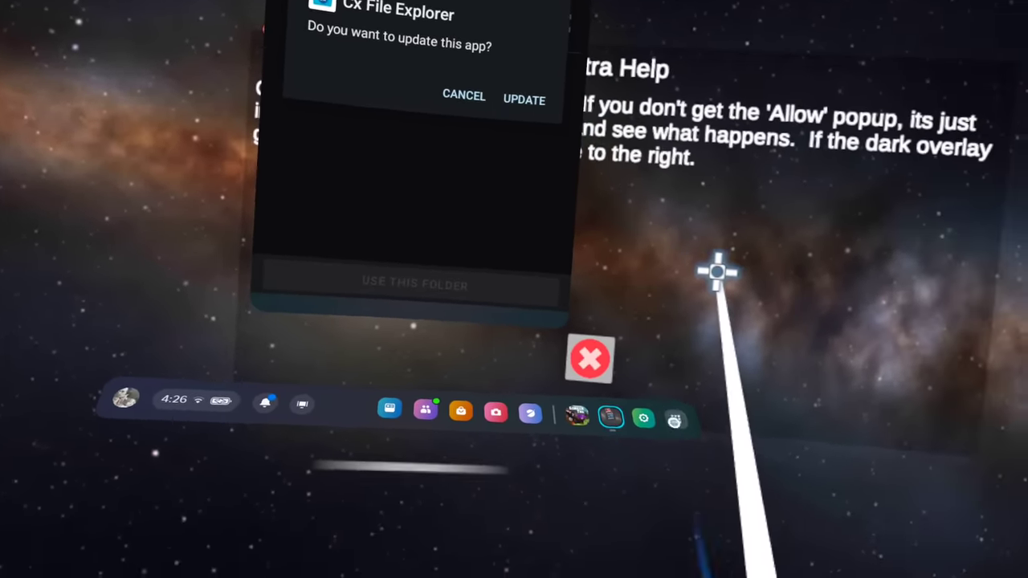
- Uninstall the existing Cx File Explorer from the unknown sources apps and close the app library
left_click(711, 496)
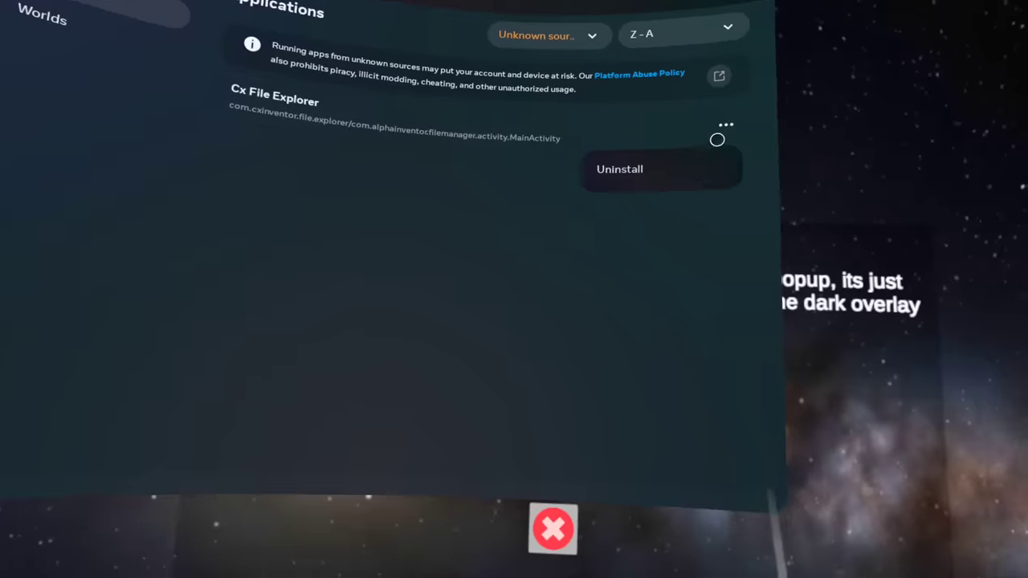
left_click(673, 157)
left_click(441, 176)
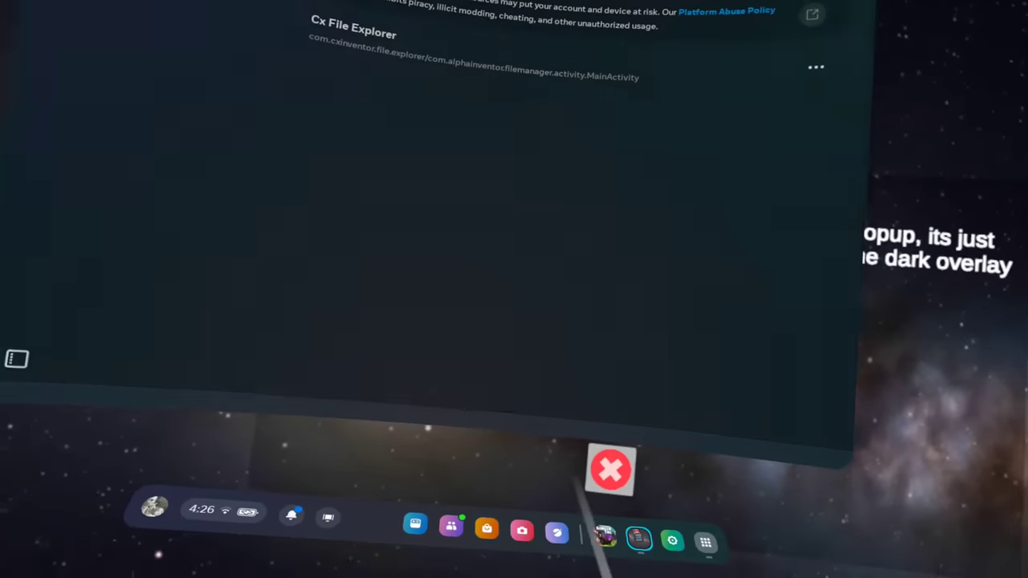
left_click(752, 3)
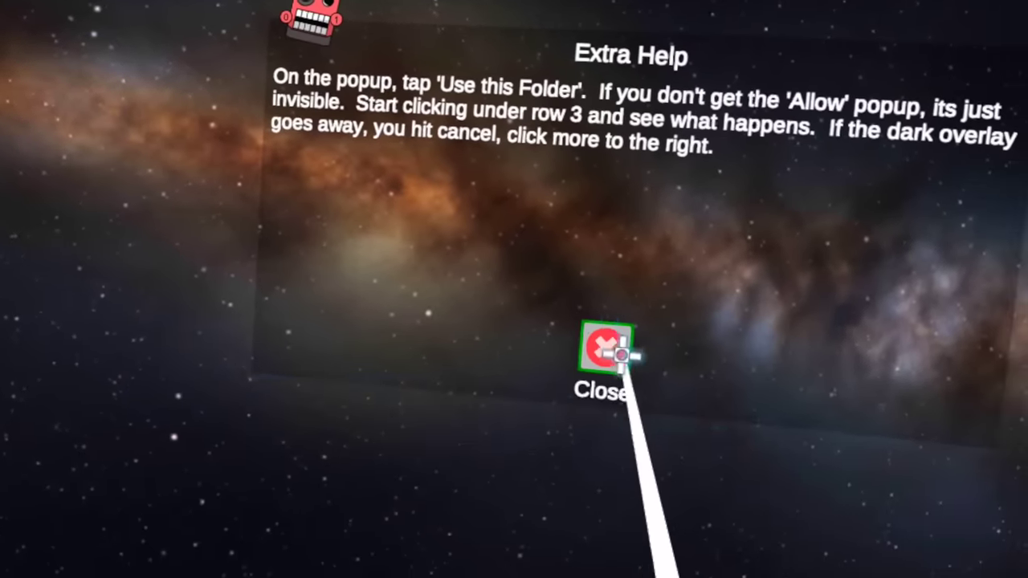
- Return to the Download folder in the file picker and install Cx File Explorer from its com-cxinventor-file-explorer APK
left_click(612, 359)
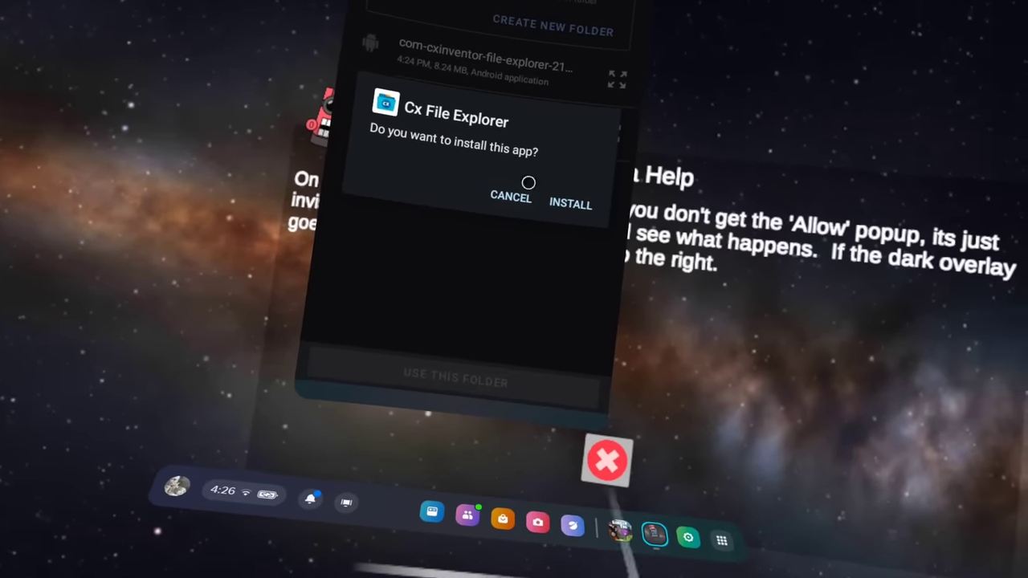
left_click(521, 207)
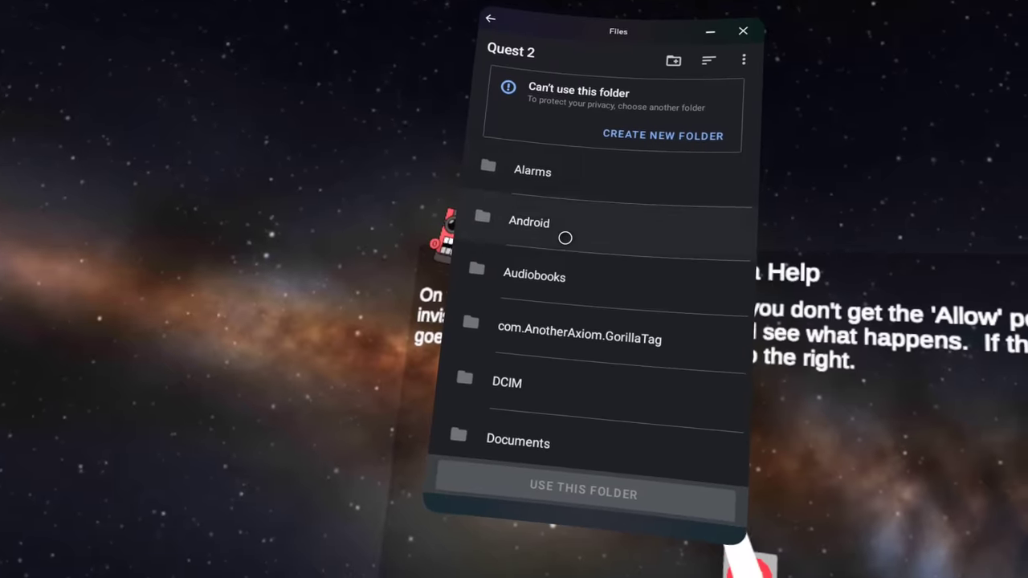
scroll(566, 235, "down", 2)
scroll(508, 83, "up", 2)
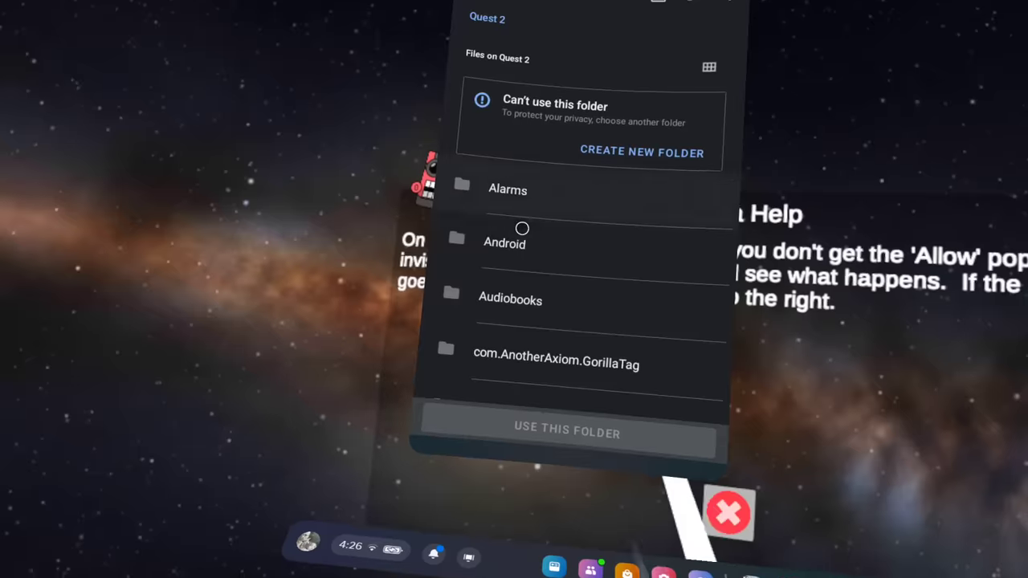
scroll(521, 170, "down", 3)
left_click(534, 217)
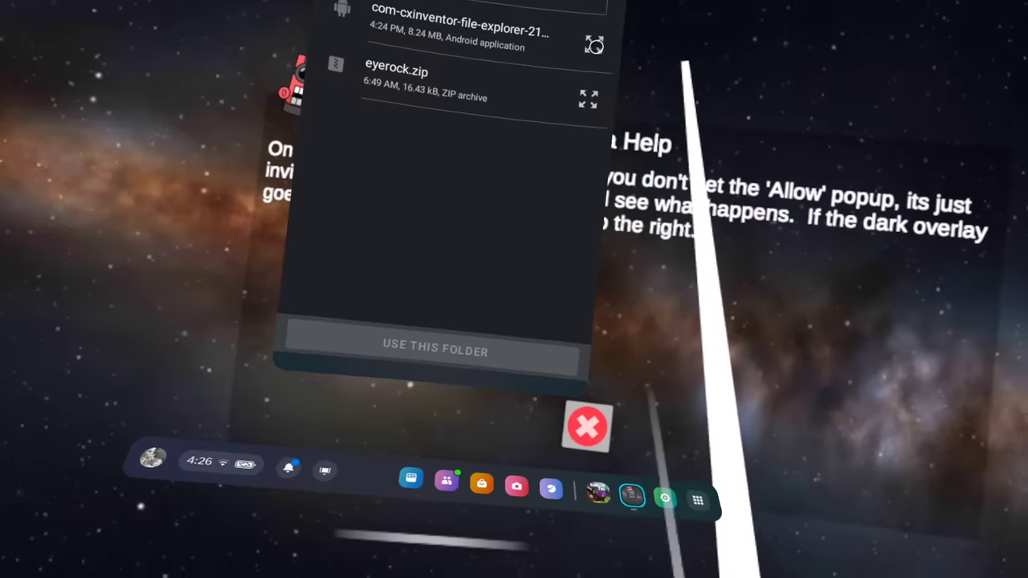
left_click(624, 61)
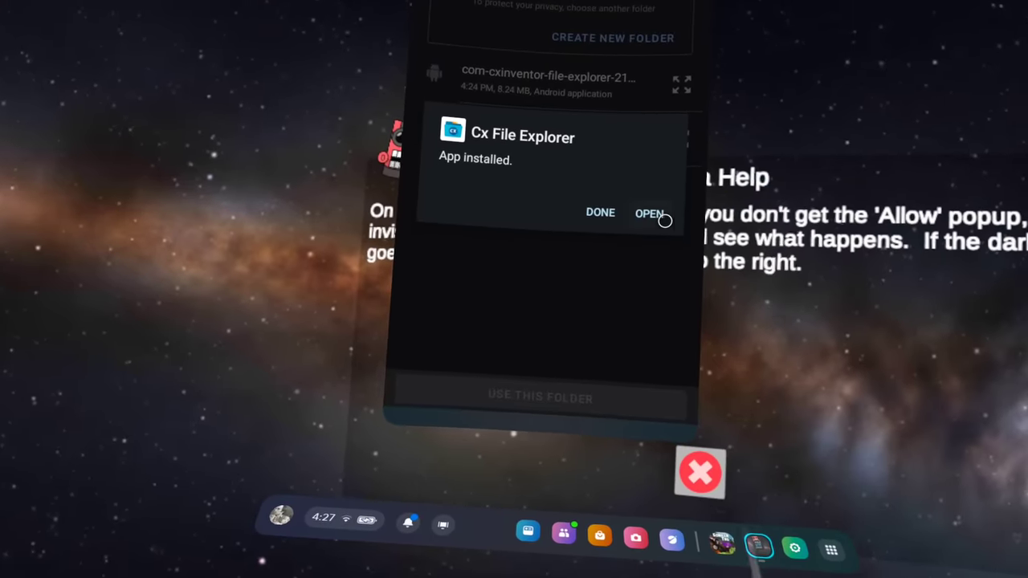
left_click(580, 192)
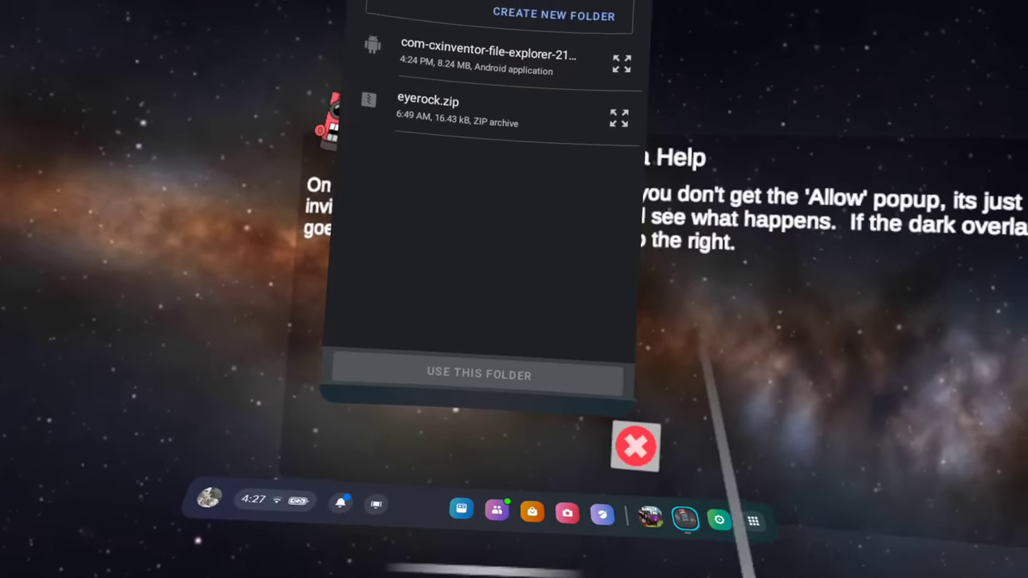
- Leave Mobile VR Station, open the bookmarked Discord page in Meta Quest Browser and go to the PMA PRO server's gorillatag-mods channel
key("Escape")
key("super")
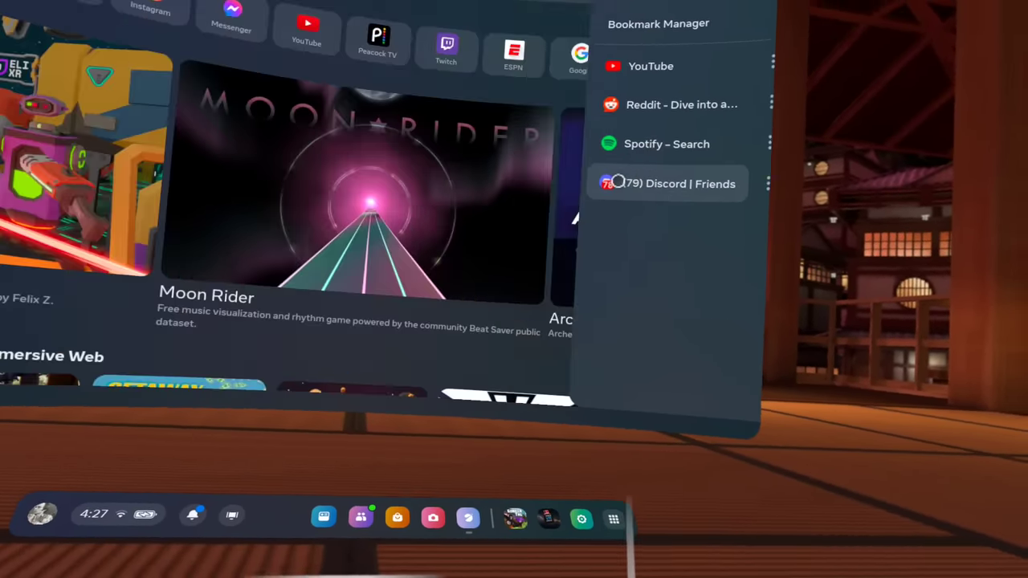
left_click(611, 180)
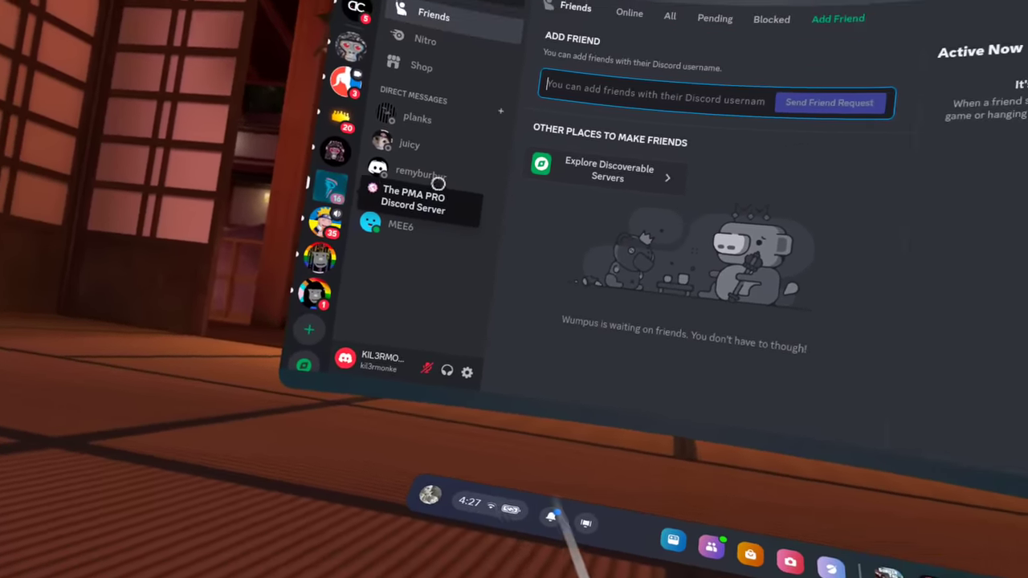
left_click(331, 188)
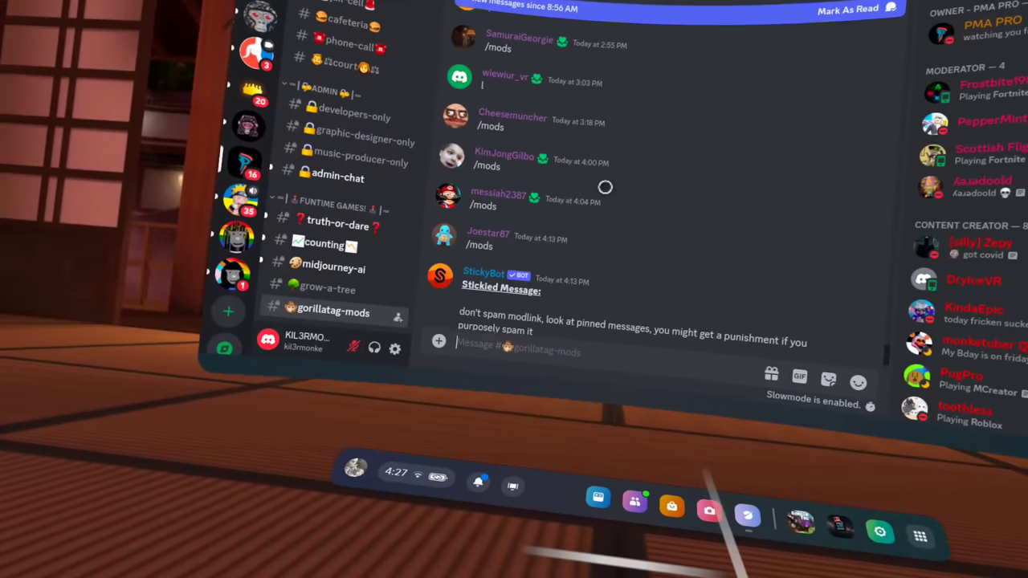
- Find the MediaFire link in the channel's messages, download Its too easy.zip and close the download page
scroll(603, 172, "up", 5)
scroll(599, 202, "up", 3)
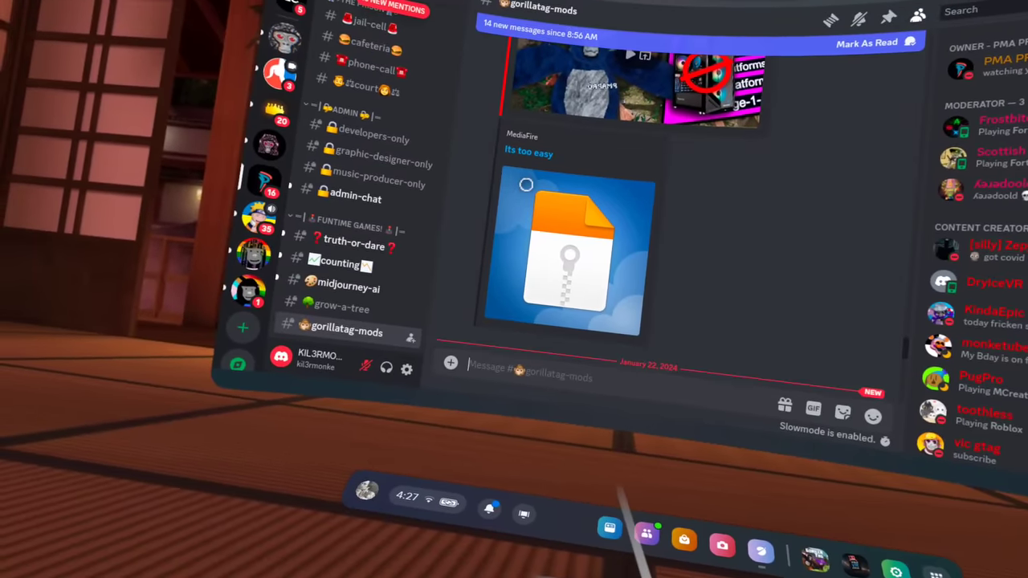
scroll(526, 184, "down", 2)
scroll(527, 241, "up", 4)
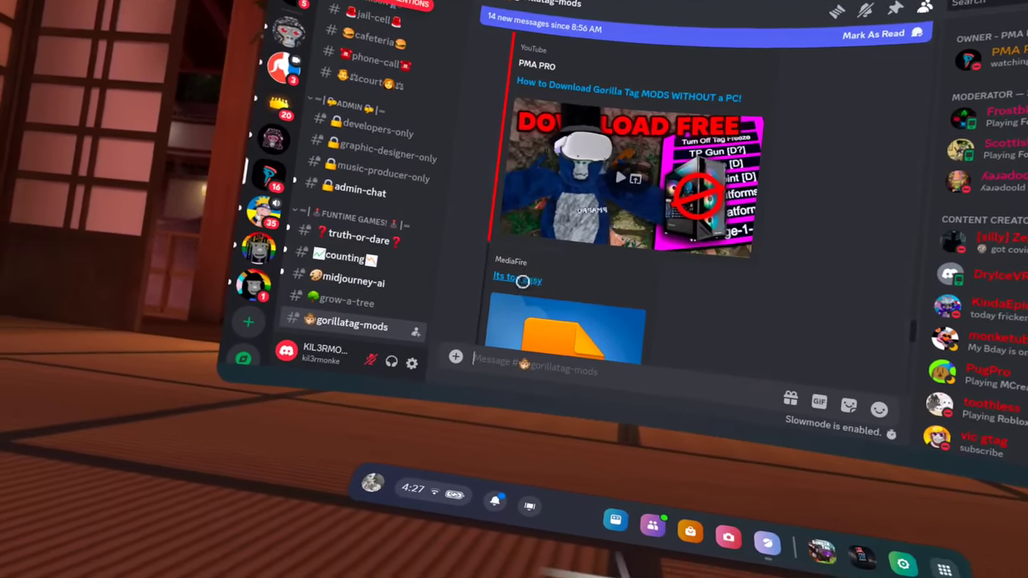
left_click(526, 297)
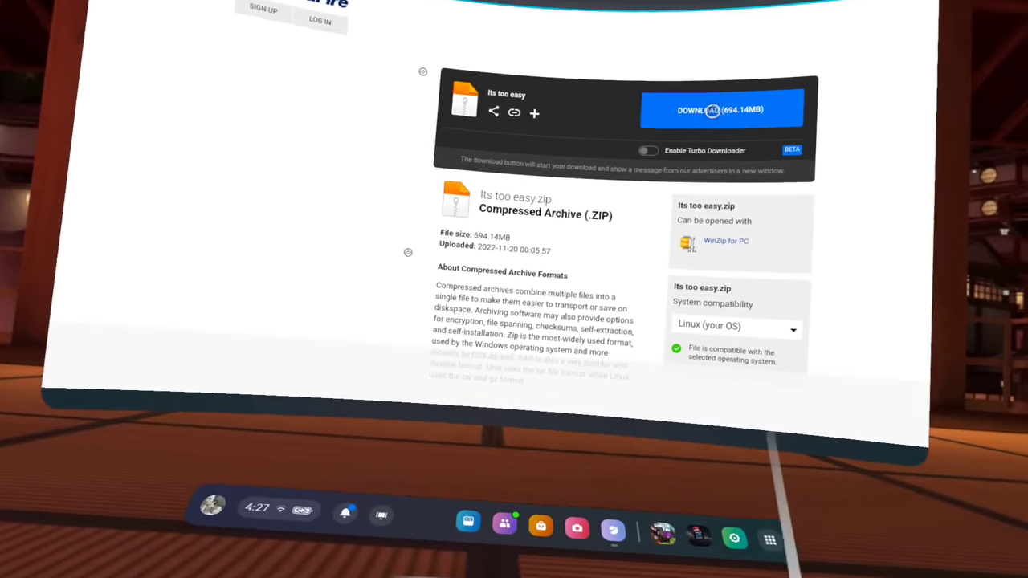
left_click(843, 107)
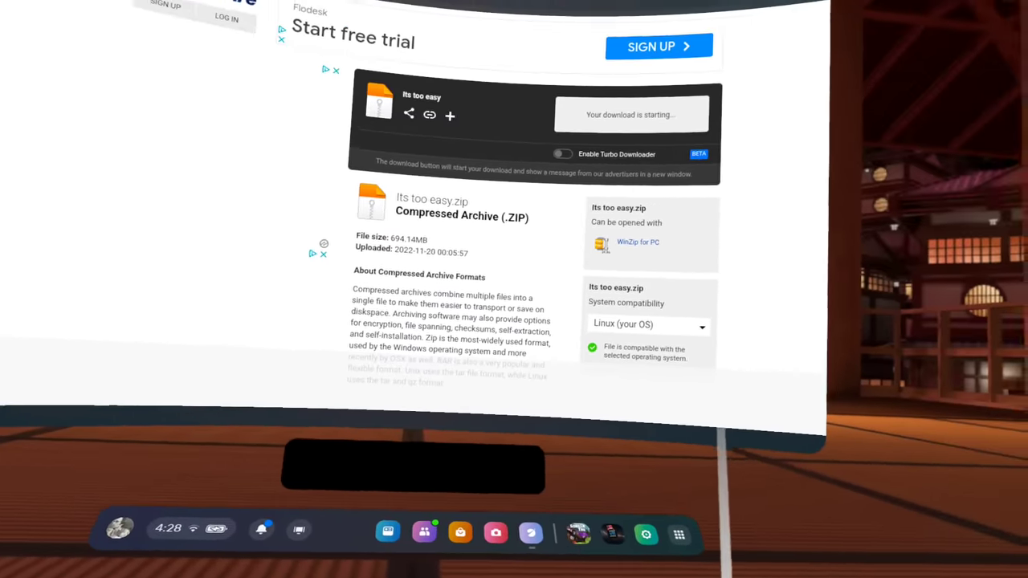
left_click(413, 40)
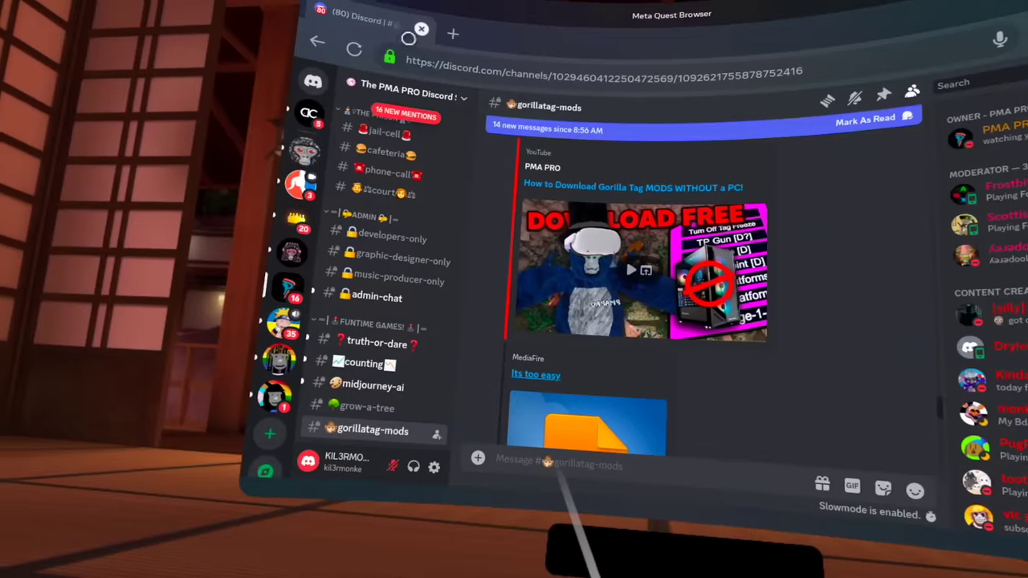
- Close the Discord tab, then complete Cx File Explorer's first-run setup by granting it access to manage all files
left_click(419, 31)
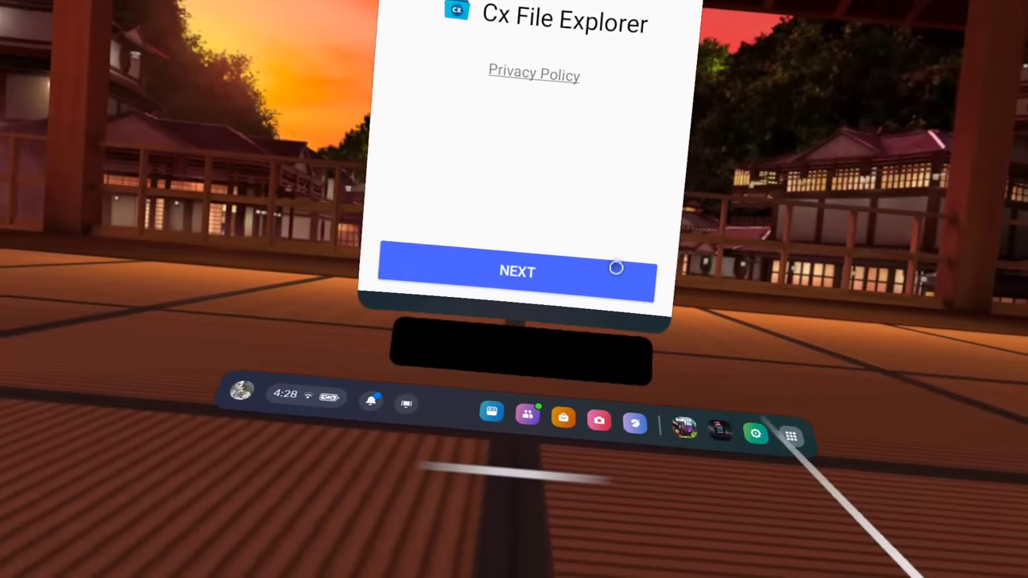
left_click(616, 268)
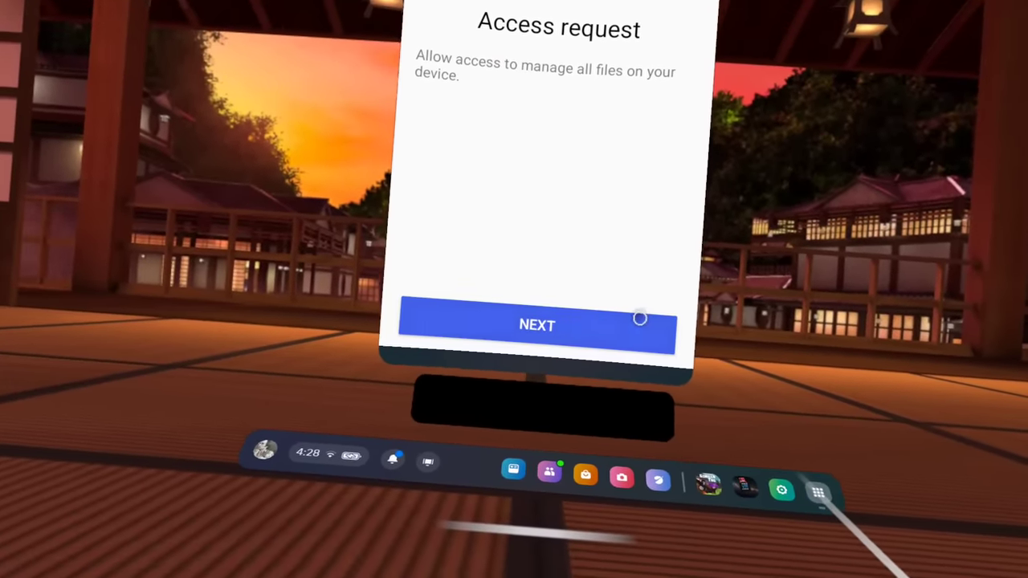
left_click(639, 320)
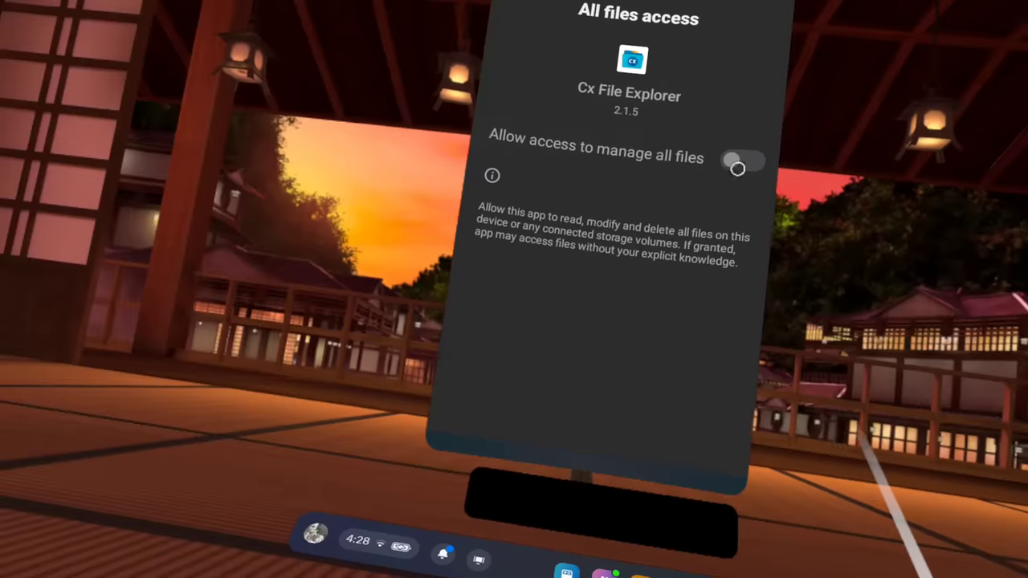
left_click(738, 165)
left_click(504, 16)
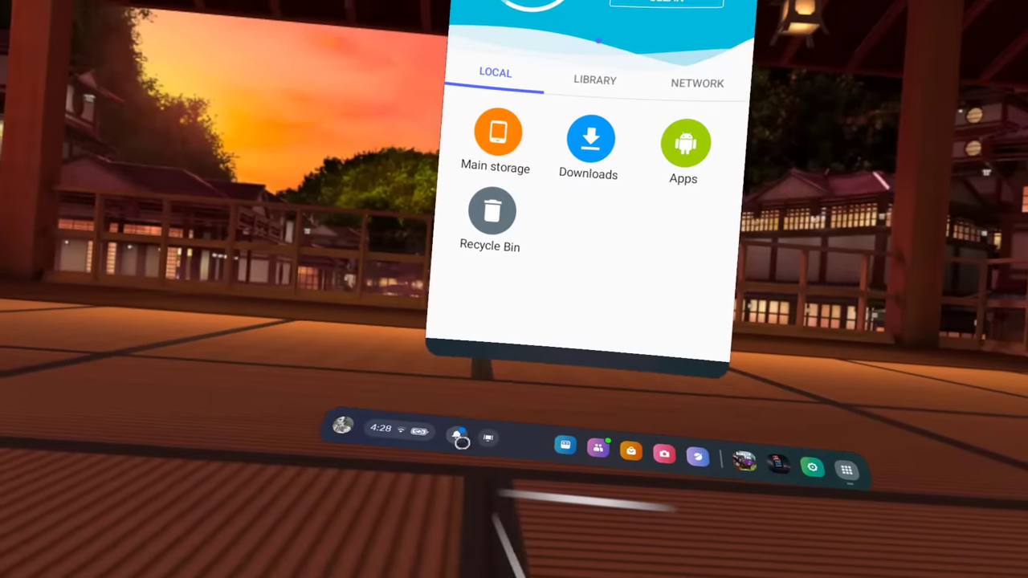
- Check the notifications for the download's status, then permanently delete the com-cxinventor-file-explorer APK and eyerock.zip from Downloads
left_click(426, 439)
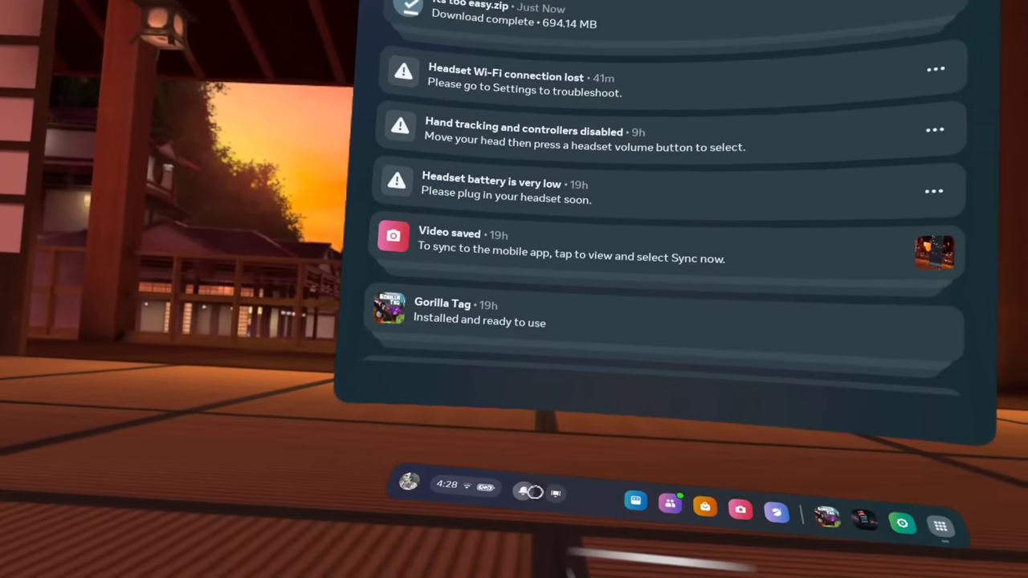
left_click(508, 474)
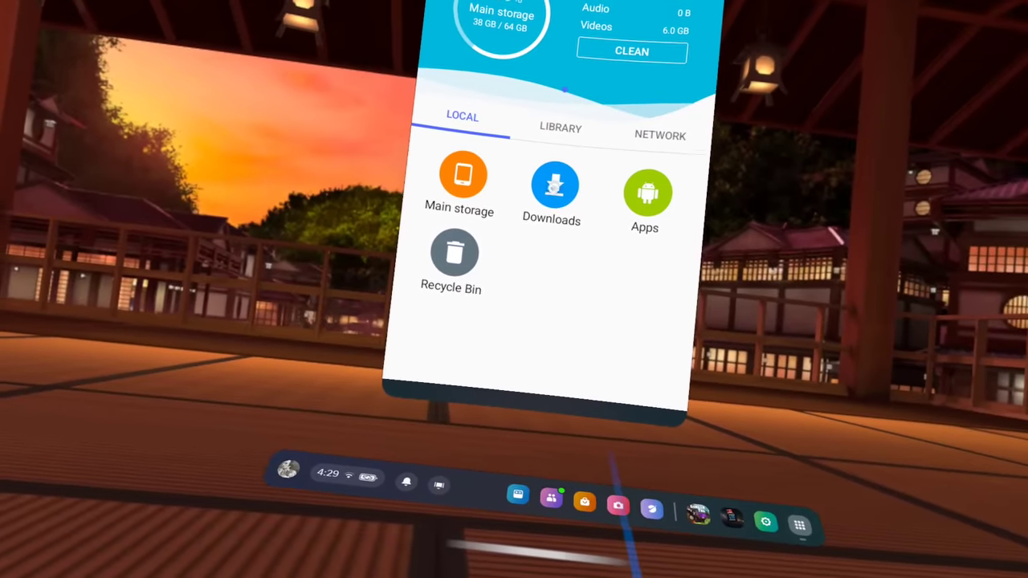
left_click(554, 189)
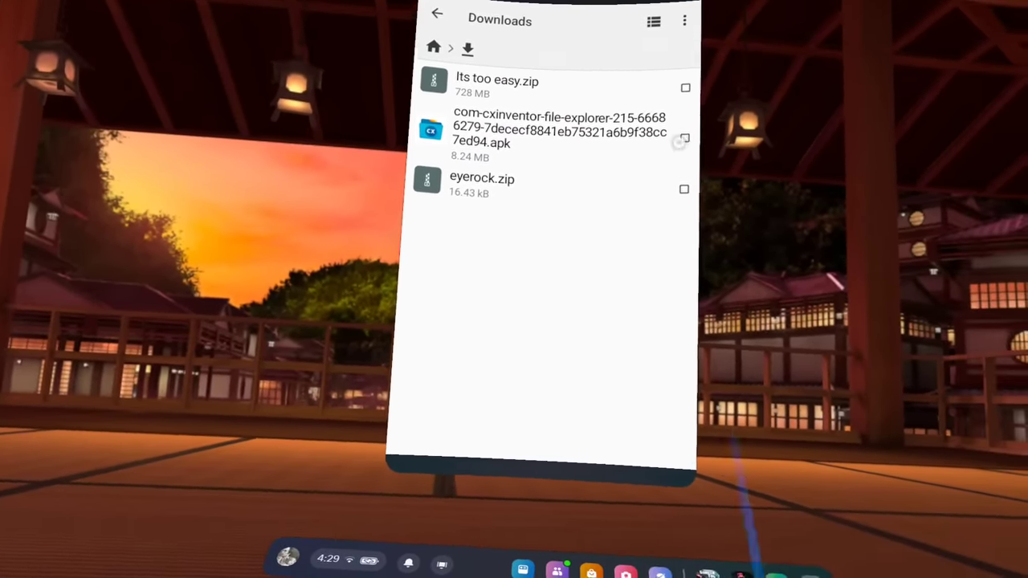
left_click(684, 138)
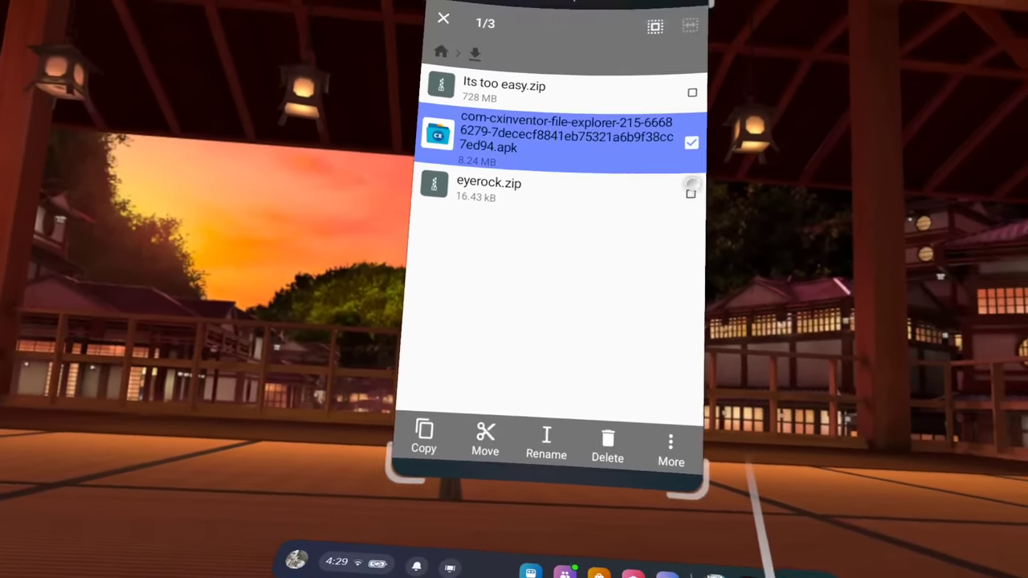
left_click(684, 189)
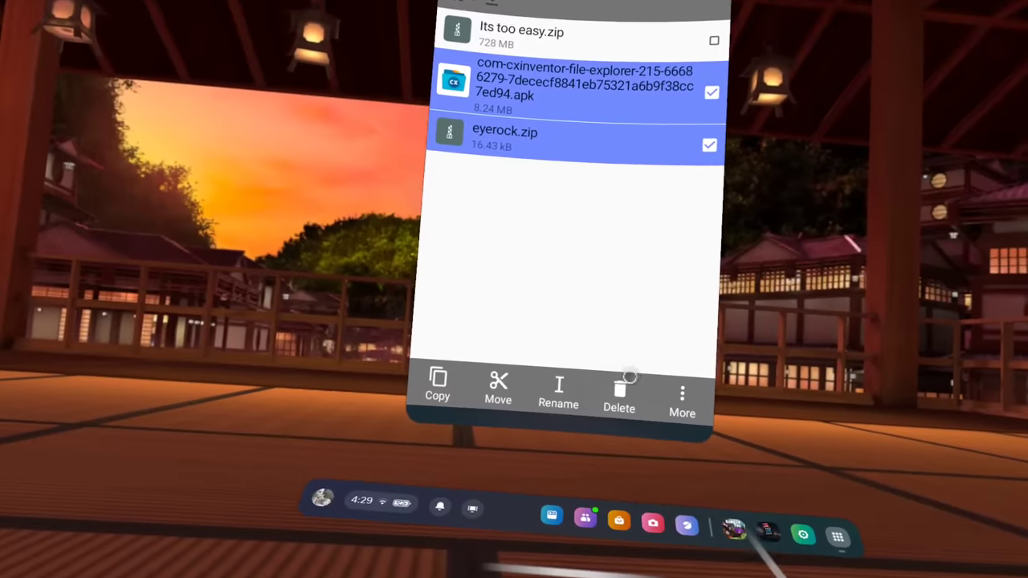
left_click(619, 388)
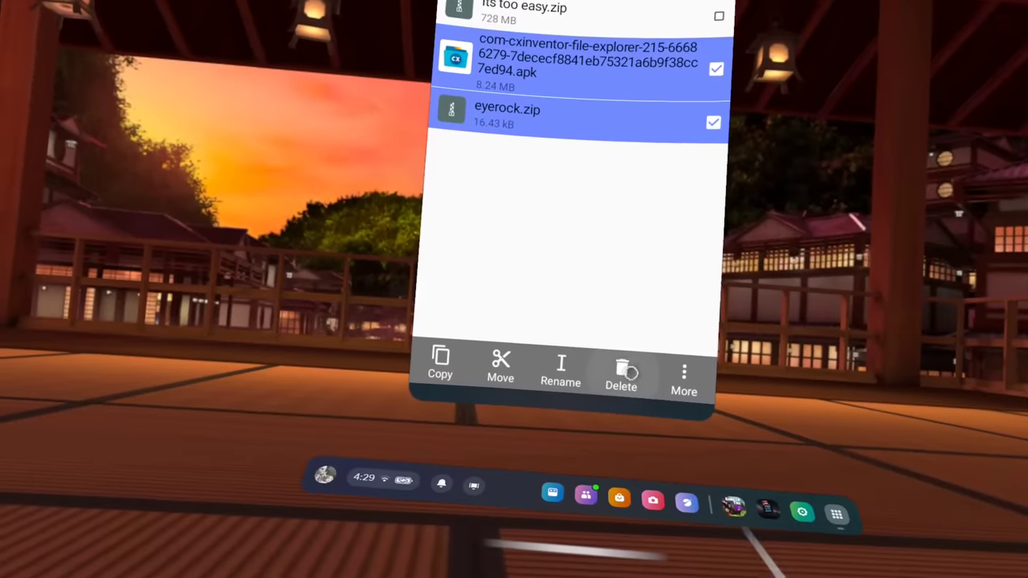
left_click(471, 177)
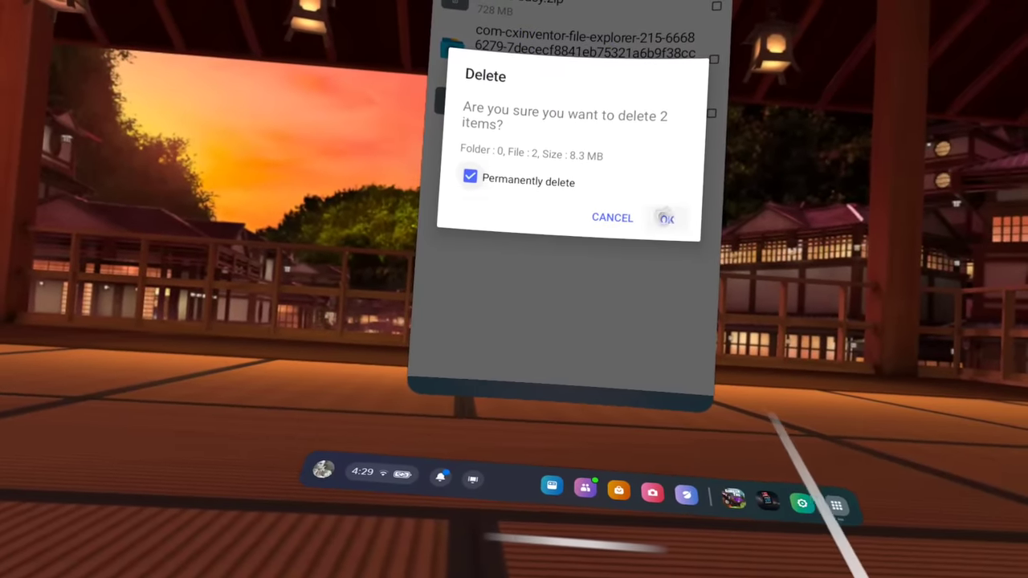
left_click(667, 218)
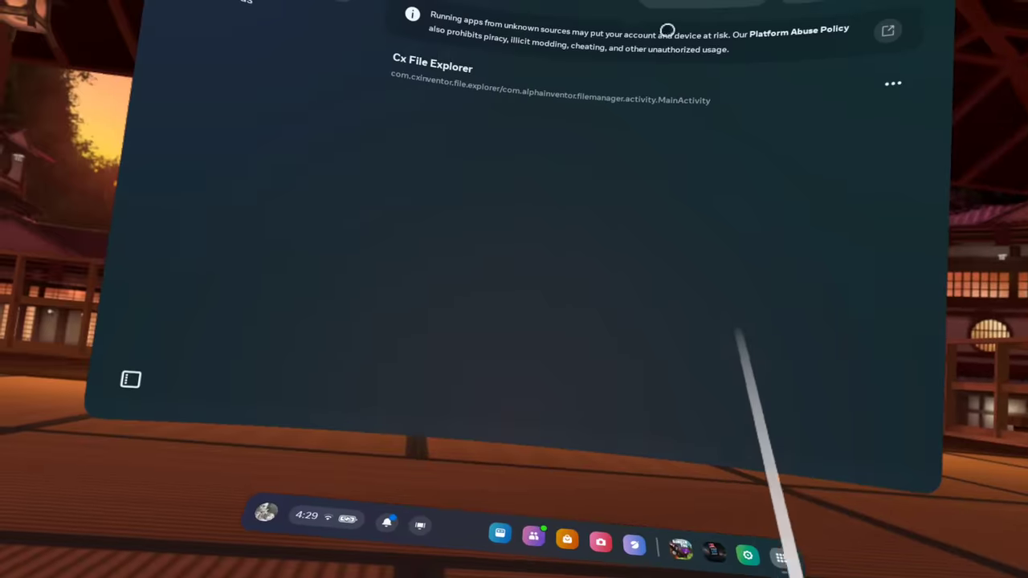
- Switch the app library from unknown sources to all applications and find Gorilla Tag
left_click(668, 24)
left_click(680, 73)
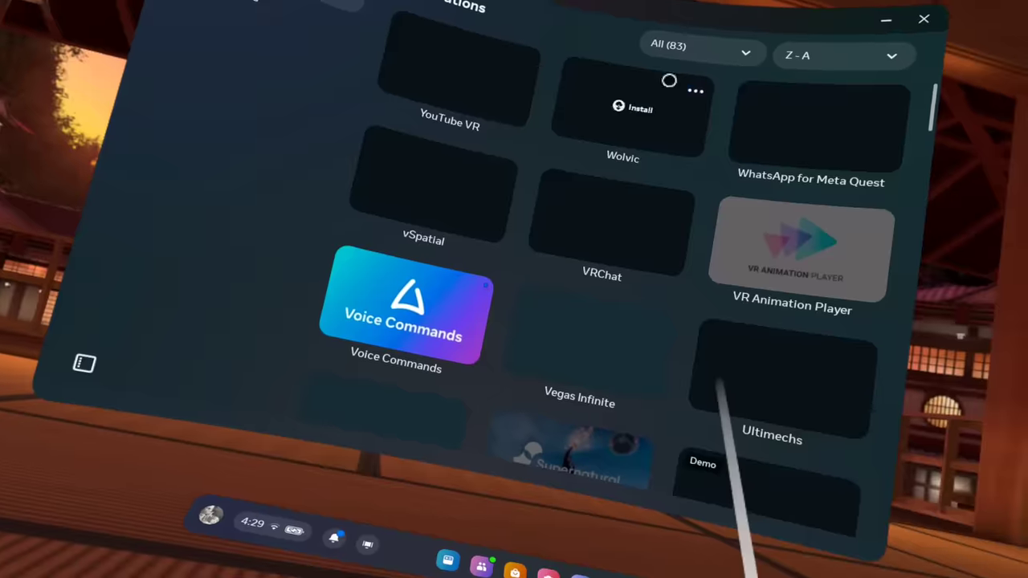
scroll(578, 458, "down", 15)
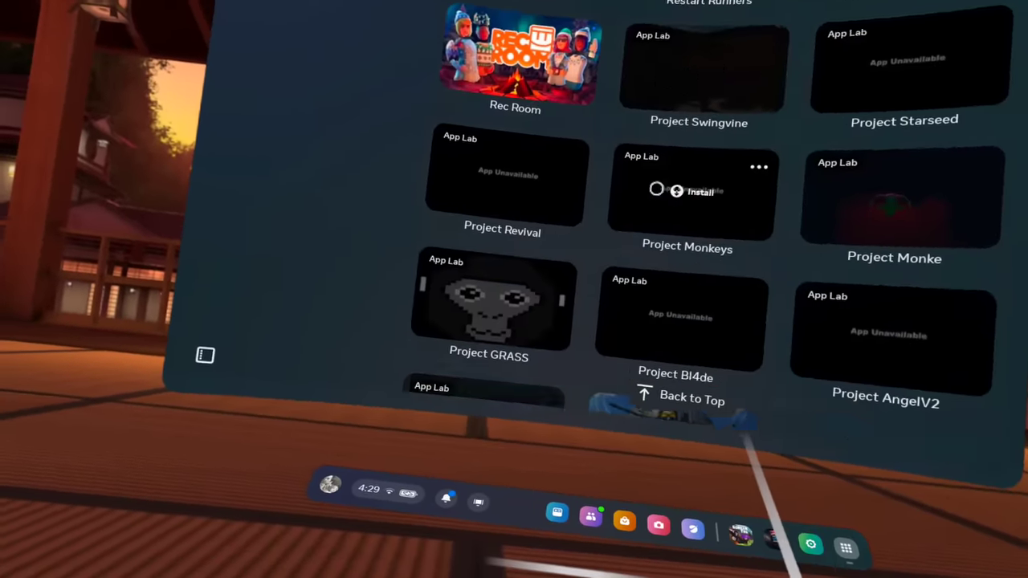
scroll(687, 185, "down", 5)
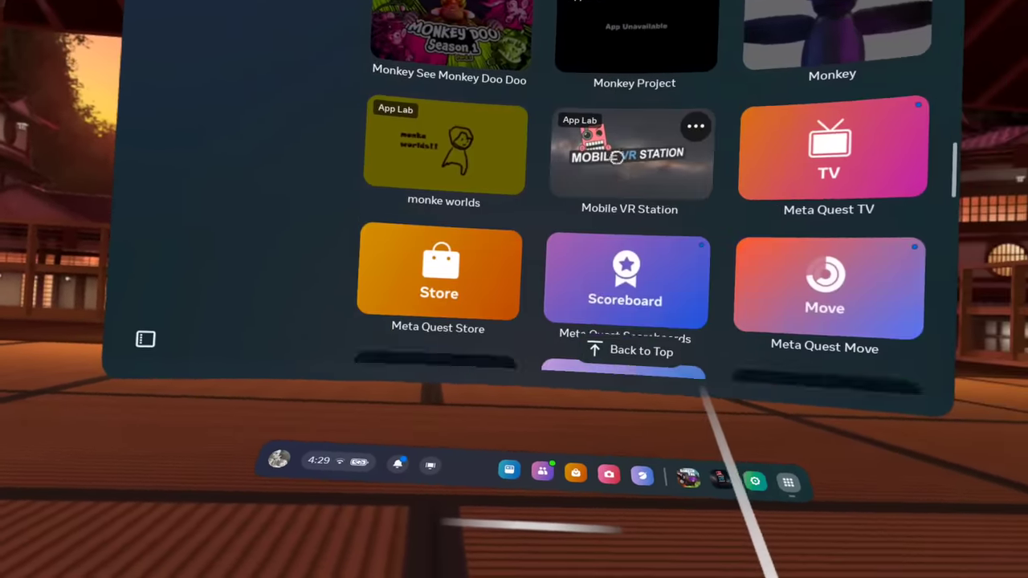
scroll(565, 163, "down", 3)
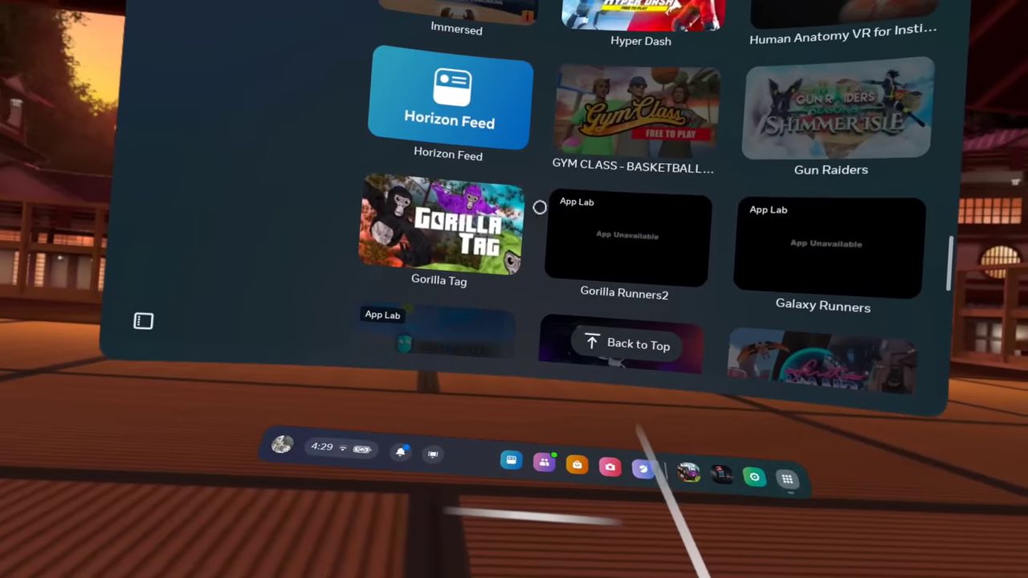
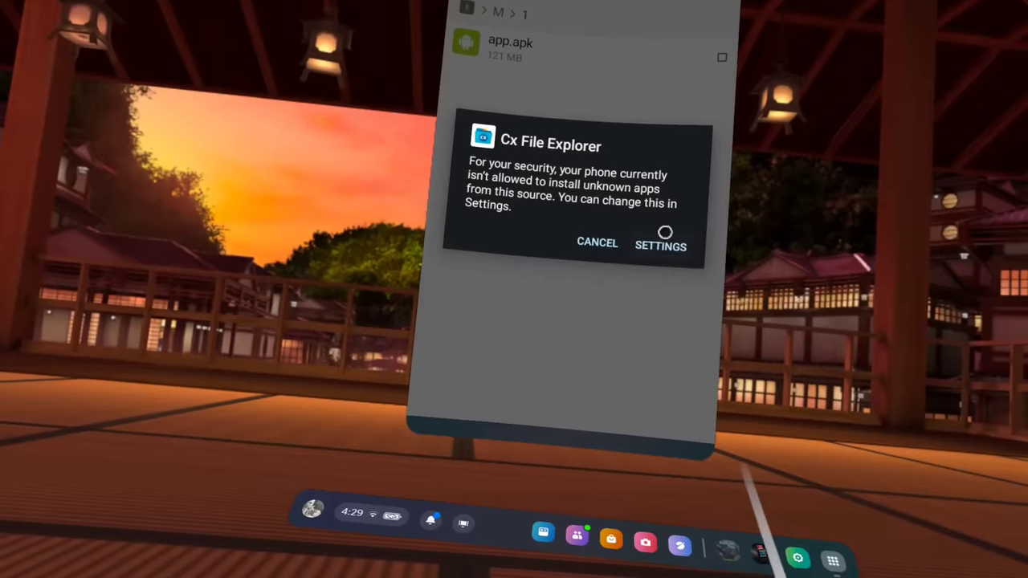
- Allow Cx File Explorer to install unknown apps, then install app.apk from the archive's M/1 folder without restoring the store version
left_click(665, 234)
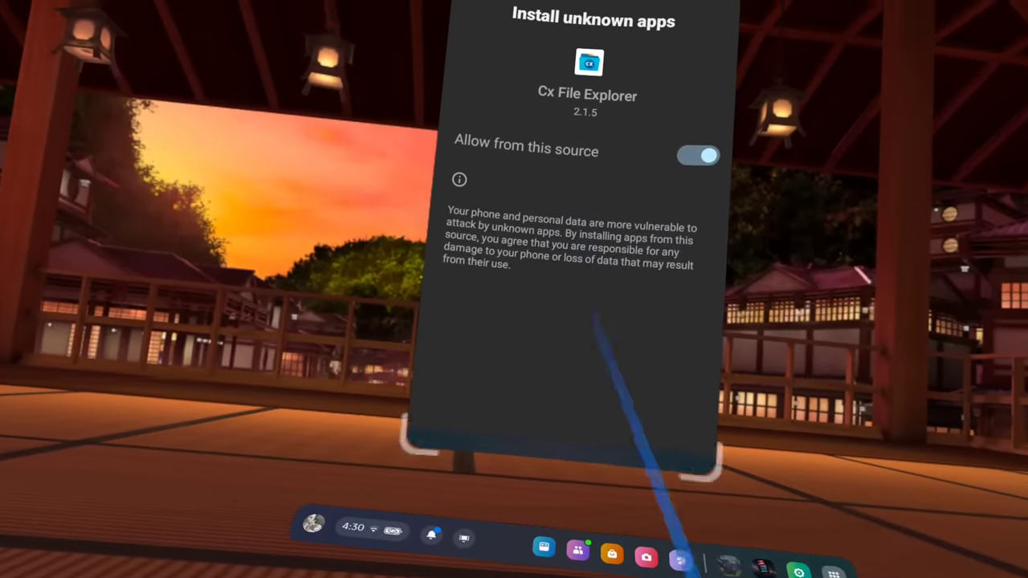
key("Escape")
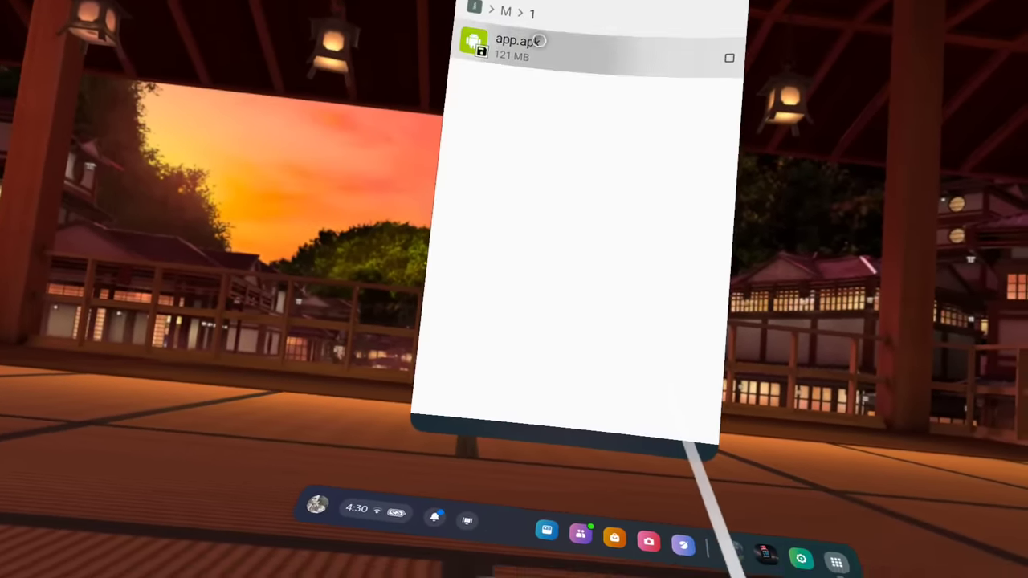
left_click(558, 58)
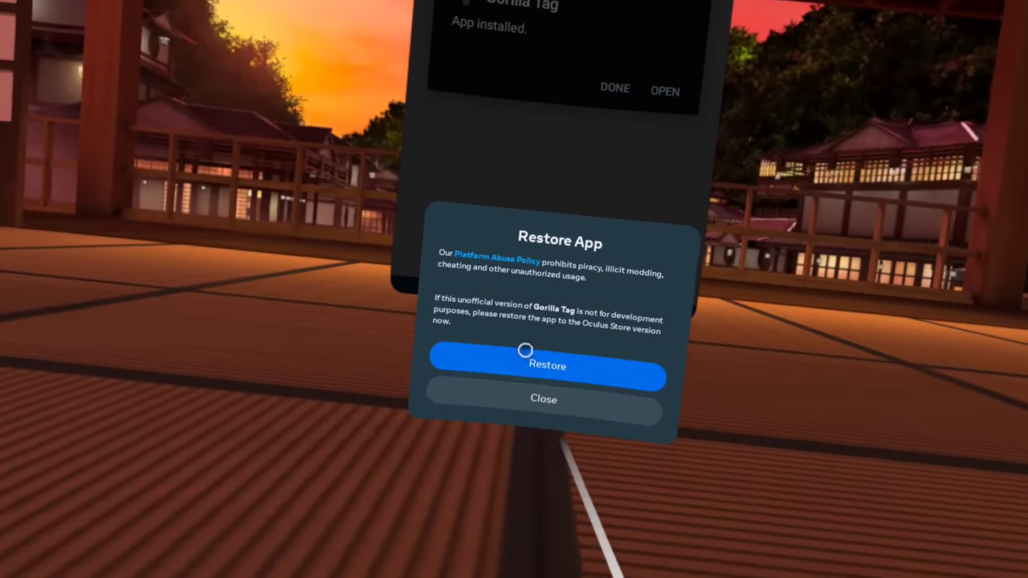
left_click(502, 397)
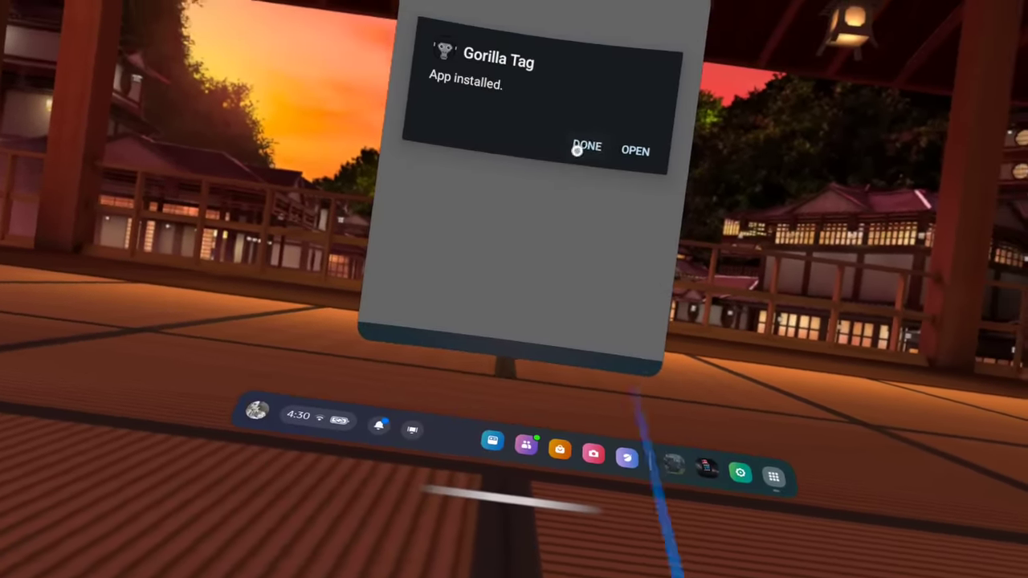
left_click(600, 127)
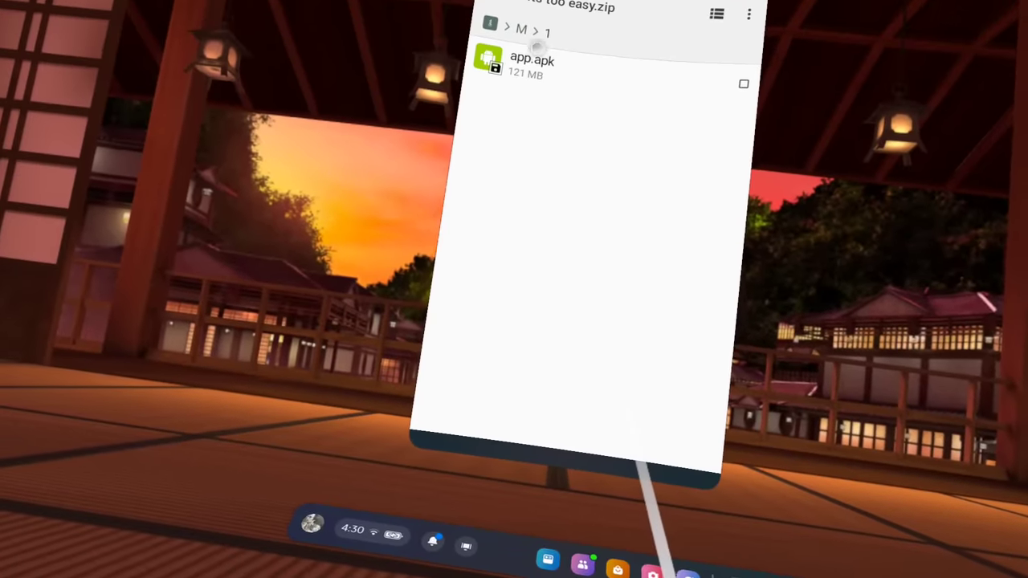
- Open the 2. Main folder inside the M folder of Its too easy.zip and mark its ModData folder for moving
key("Escape")
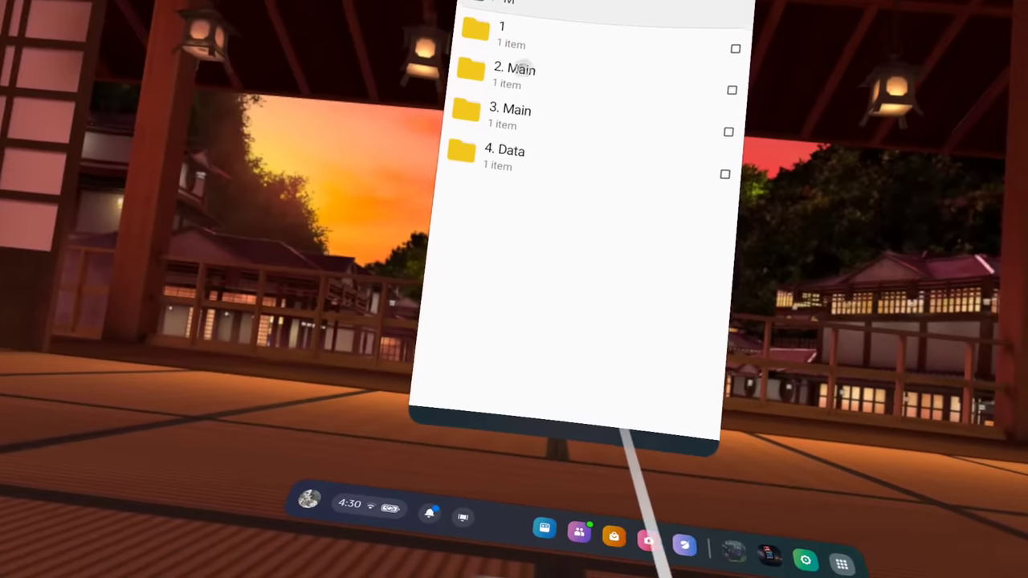
left_click(535, 84)
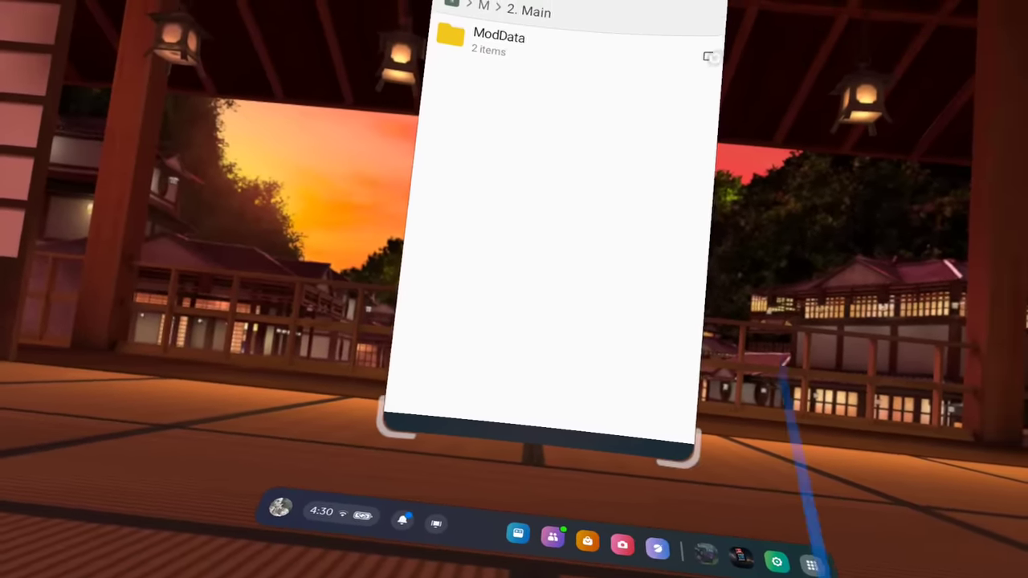
left_click(708, 56)
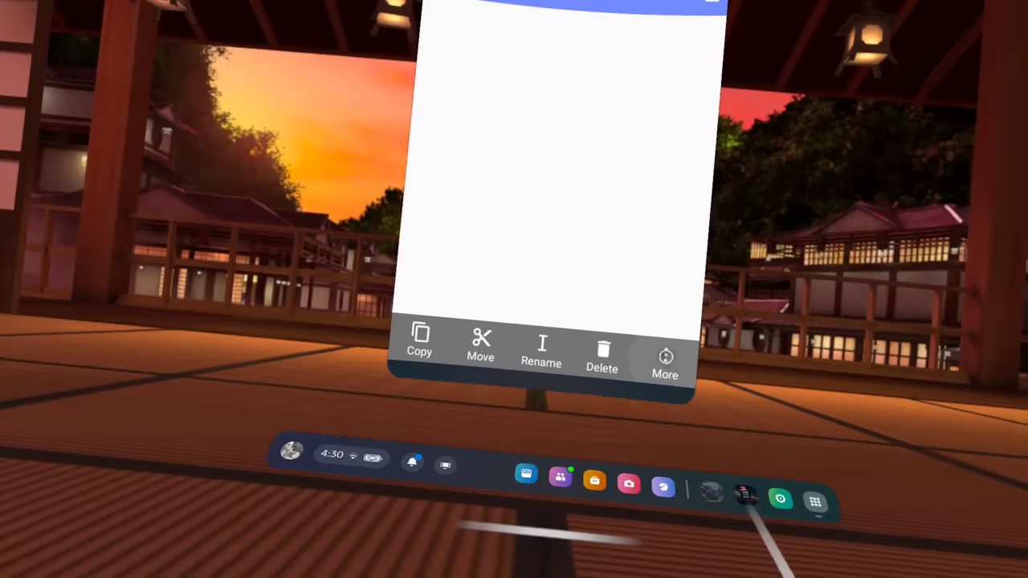
left_click(682, 392)
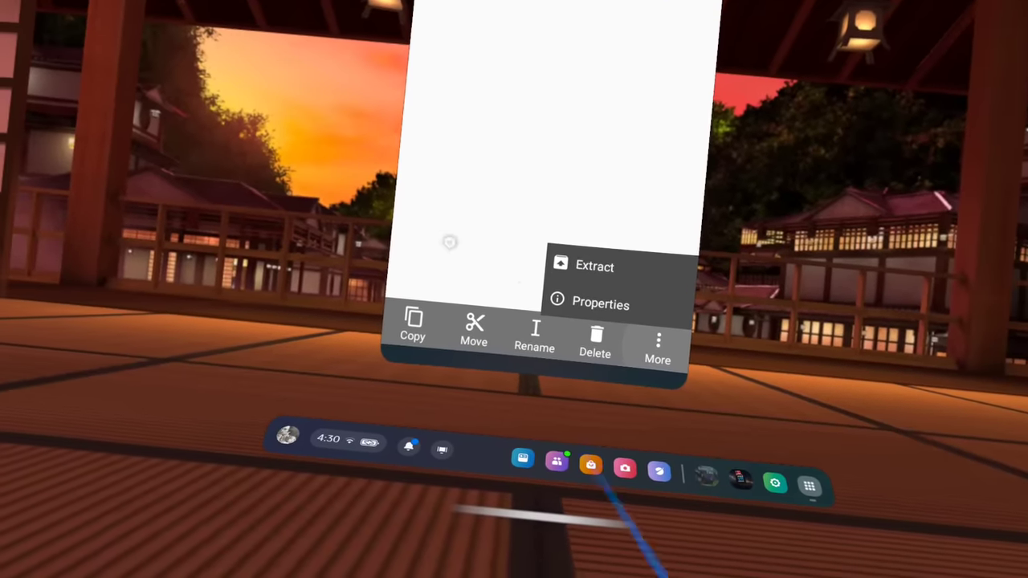
left_click(482, 253)
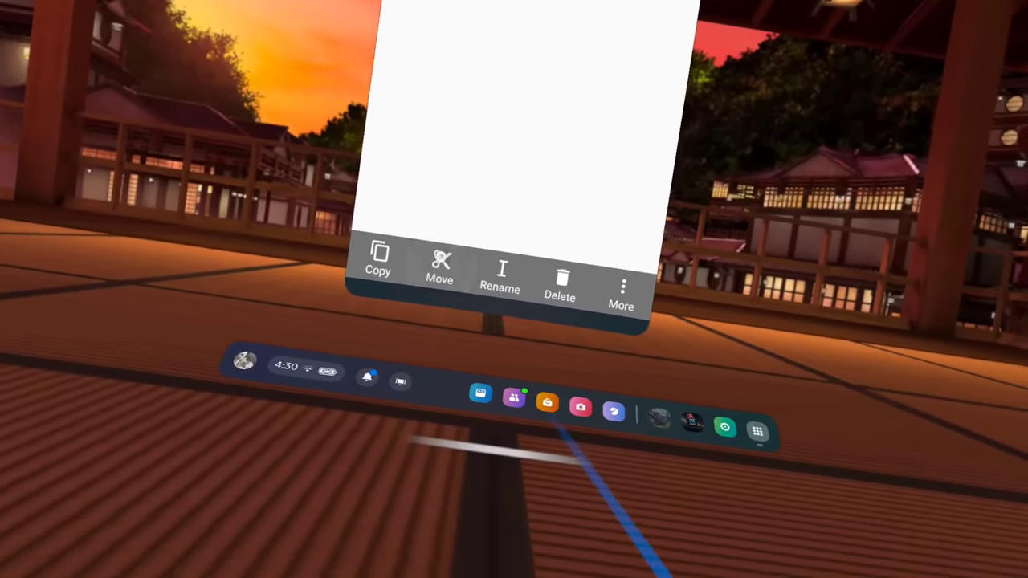
left_click(481, 299)
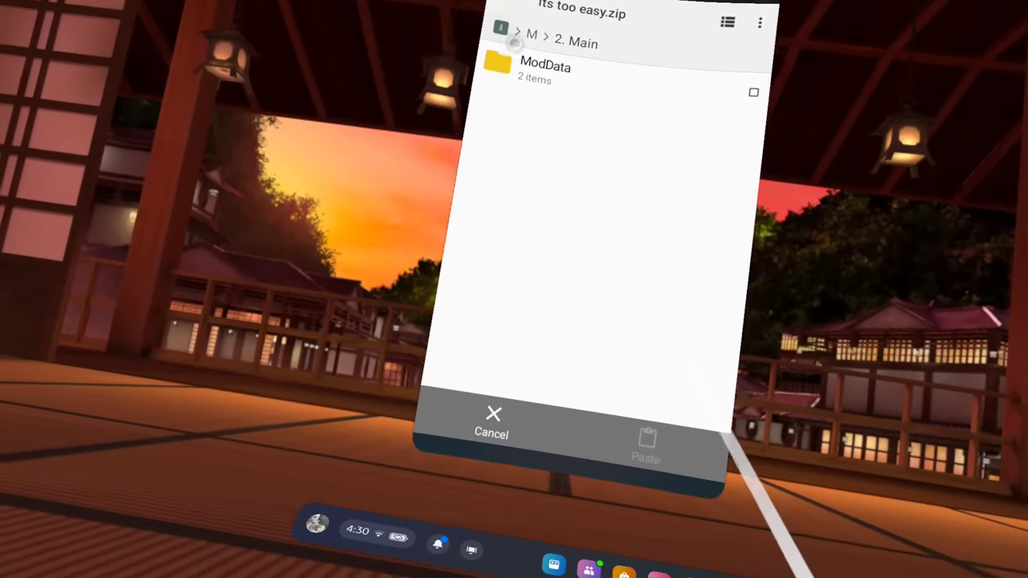
- Paste ModData into Main storage, merging it with the existing folders of the same names
key("Escape")
key("Escape")
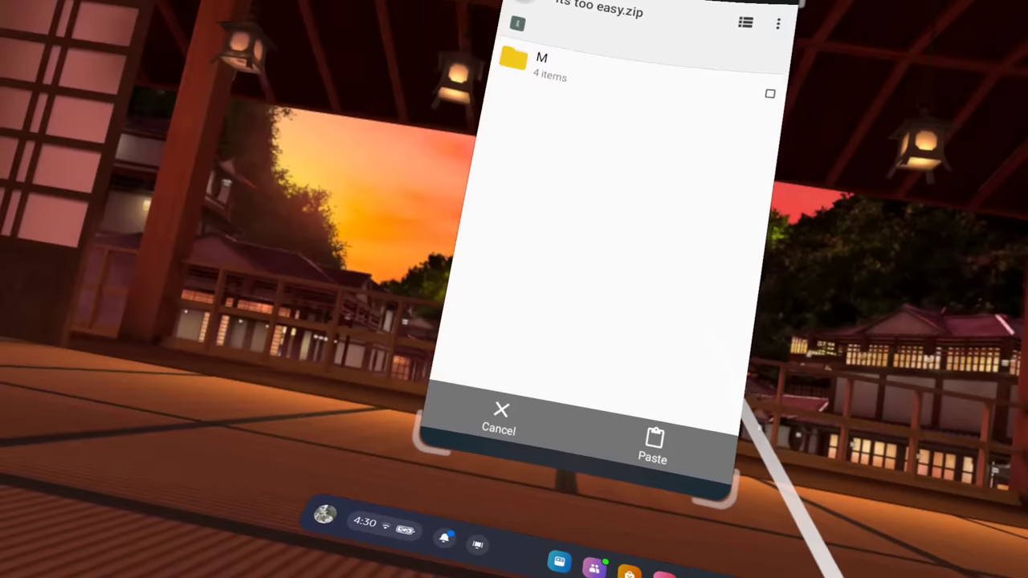
key("Escape")
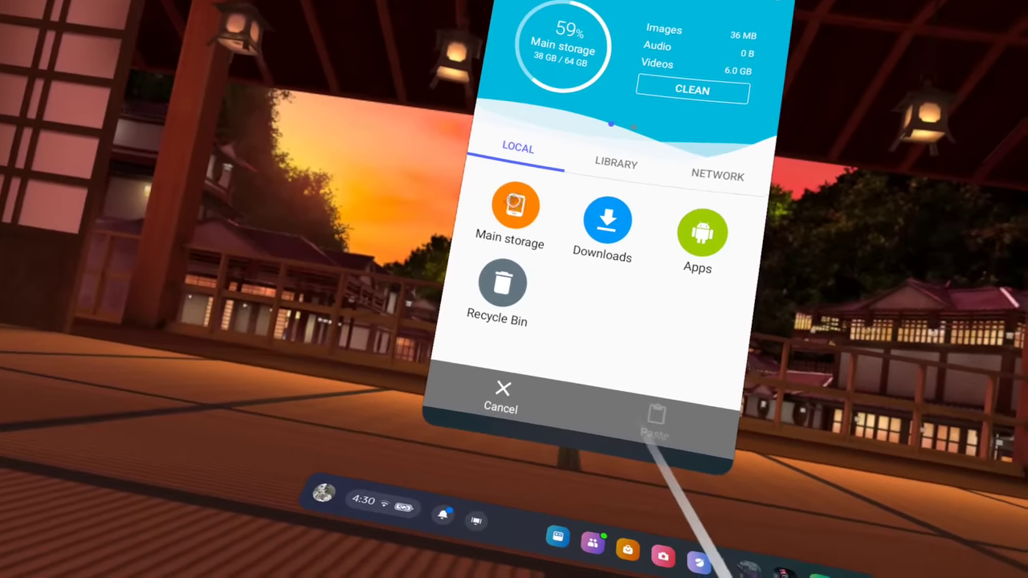
left_click(534, 221)
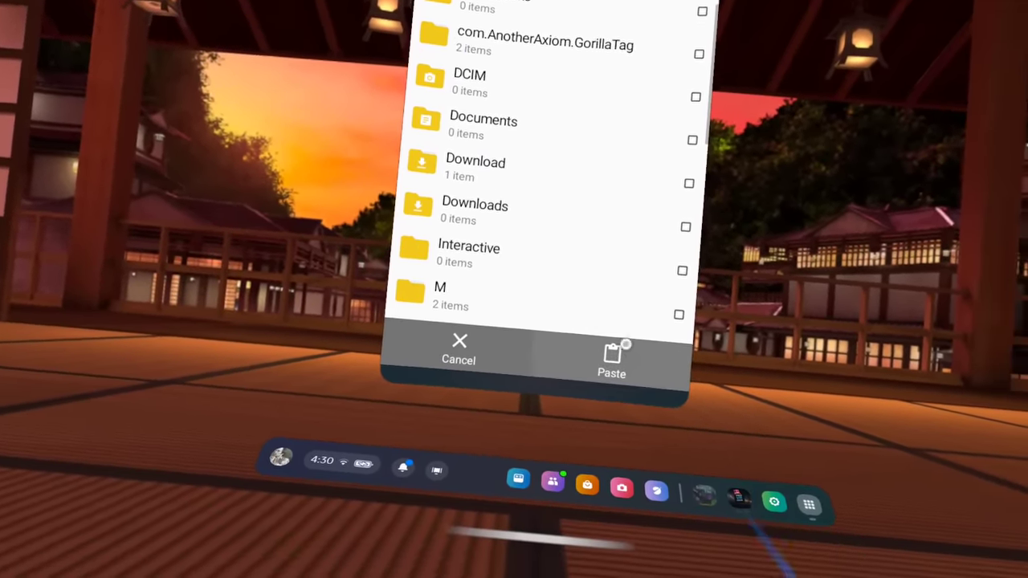
left_click(626, 378)
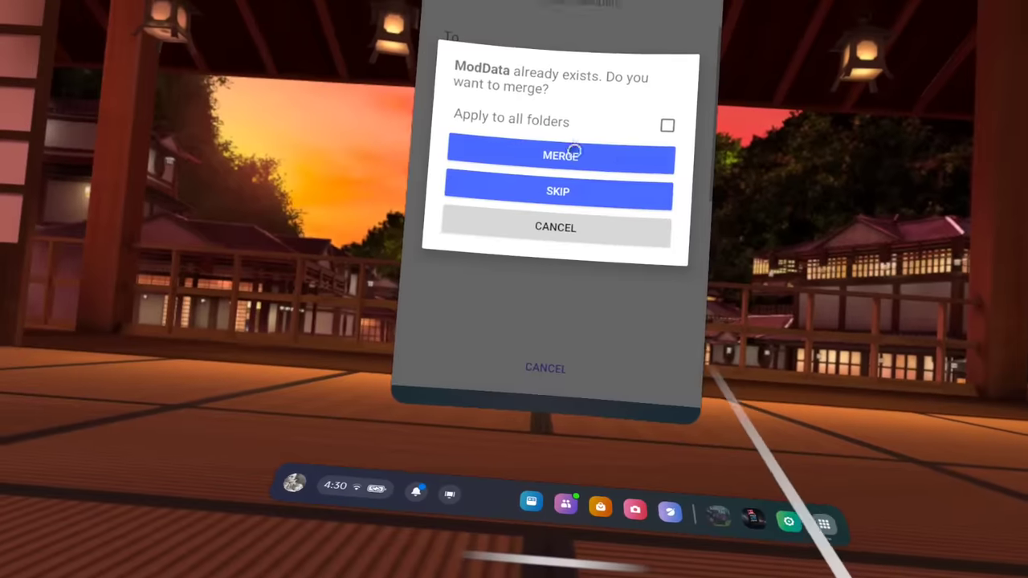
left_click(572, 153)
left_click(566, 155)
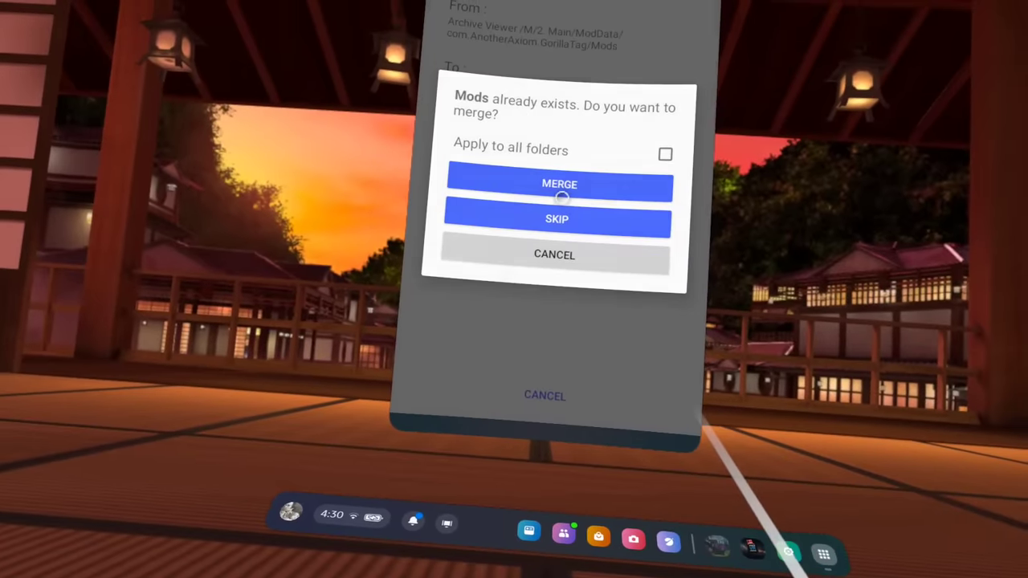
left_click(545, 155)
left_click(538, 185)
left_click(558, 202)
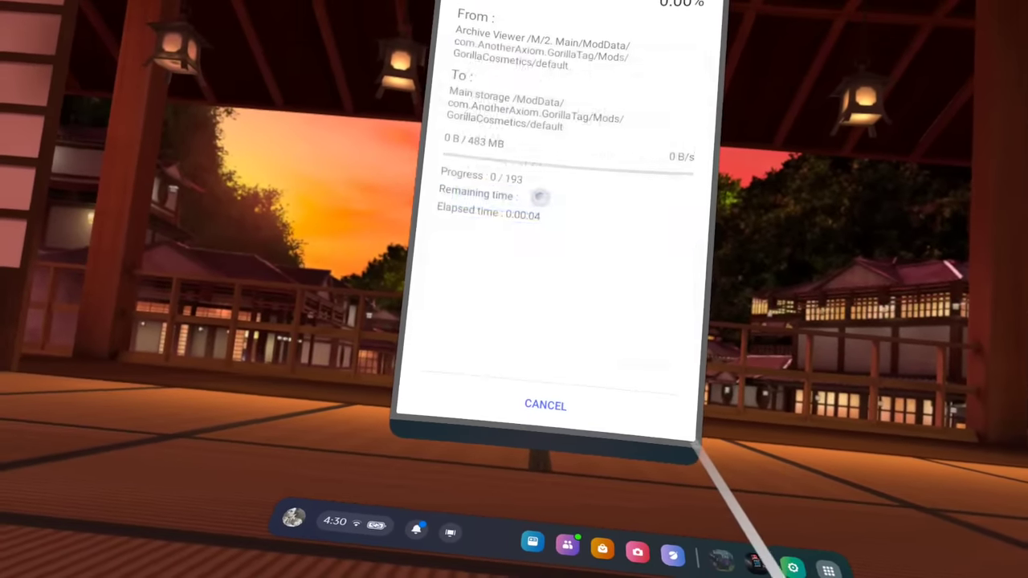
left_click(567, 197)
left_click(556, 198)
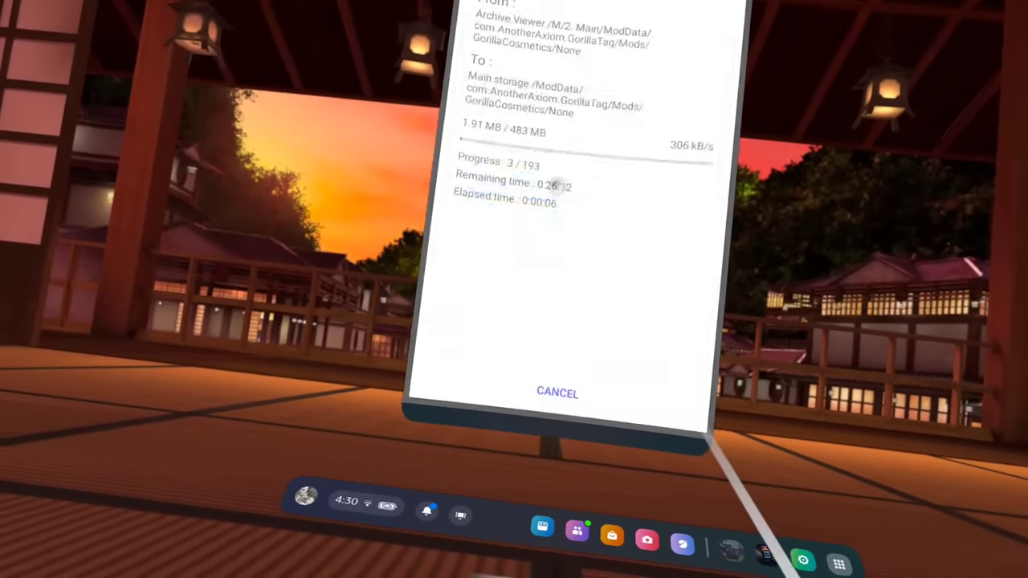
- Merge the remaining existing folders of the ModData move into Main storage, applying the choice to all folders
left_click(545, 179)
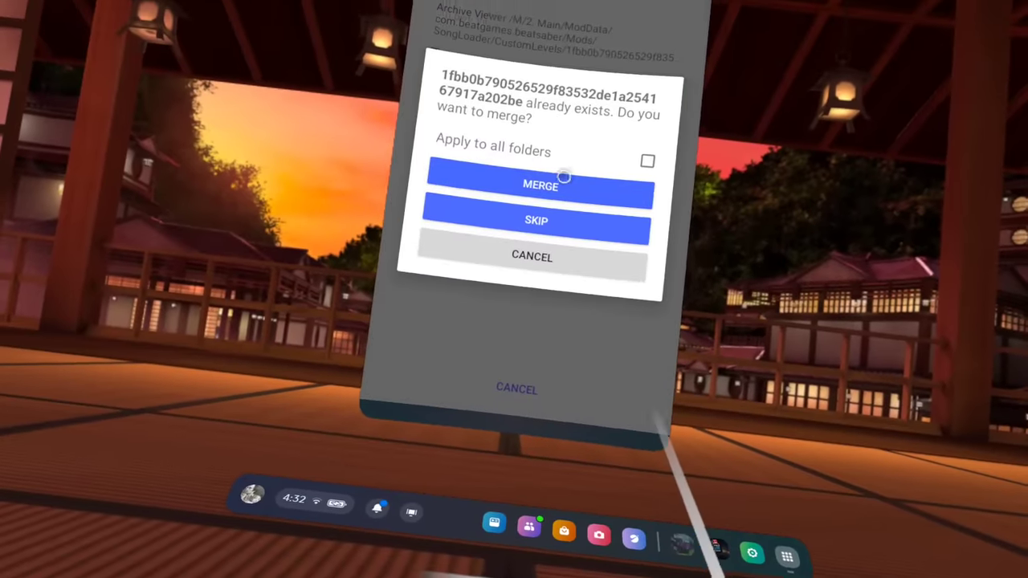
left_click(562, 173)
left_click(558, 172)
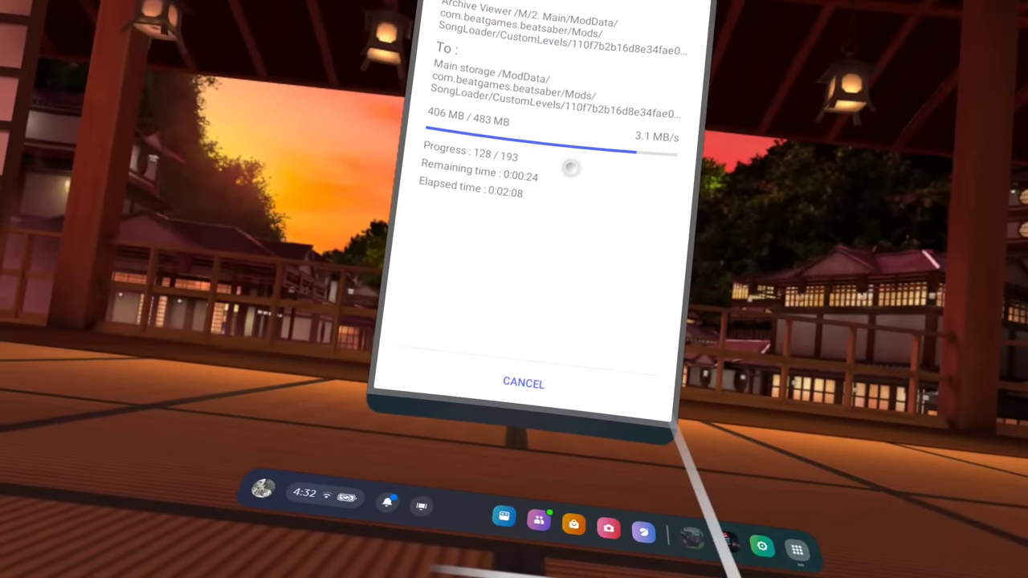
left_click(650, 152)
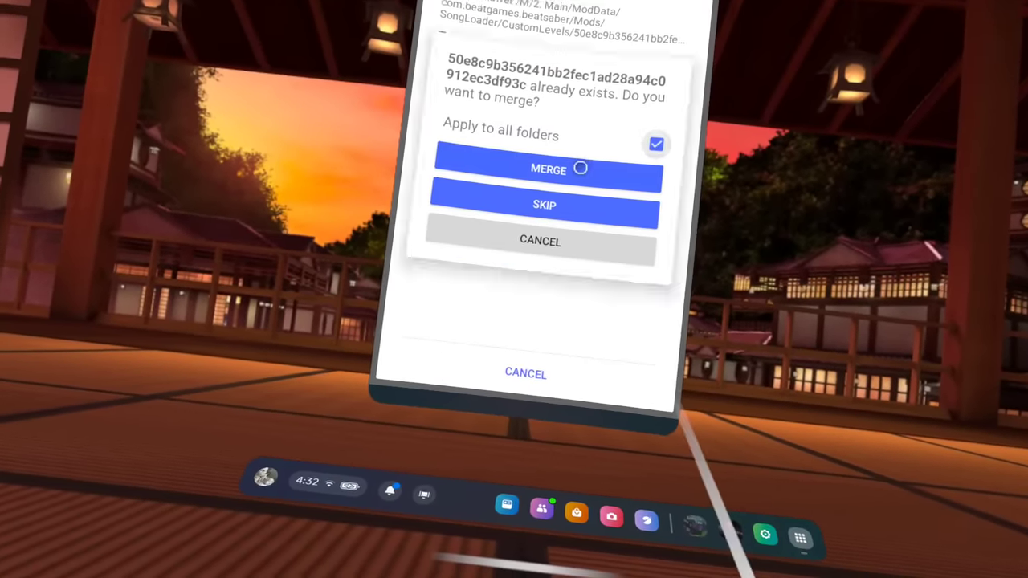
left_click(583, 172)
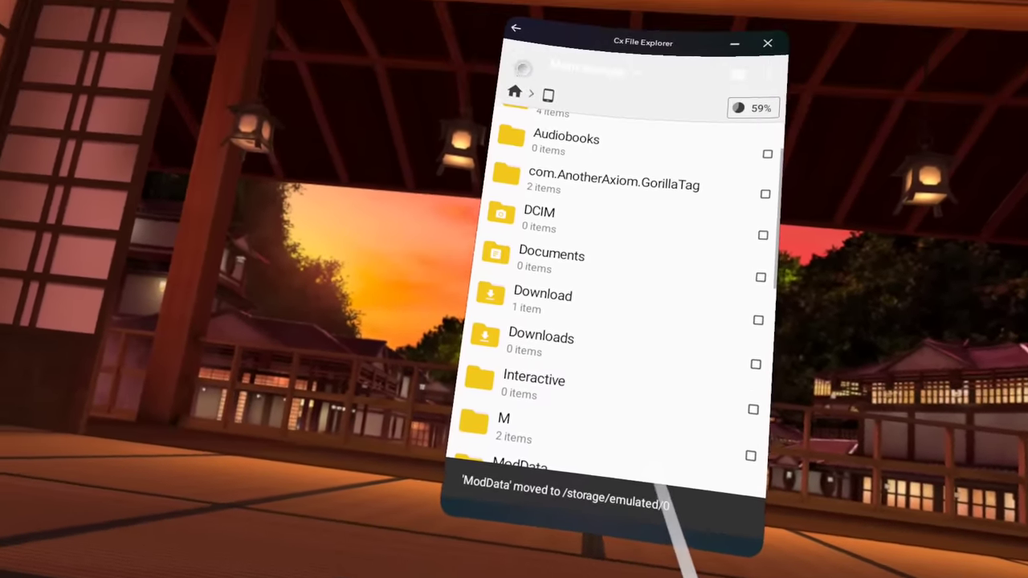
- Reopen Its too easy.zip from Downloads and mark the QuestPatcher folder inside M/3. Main for moving
left_click(523, 65)
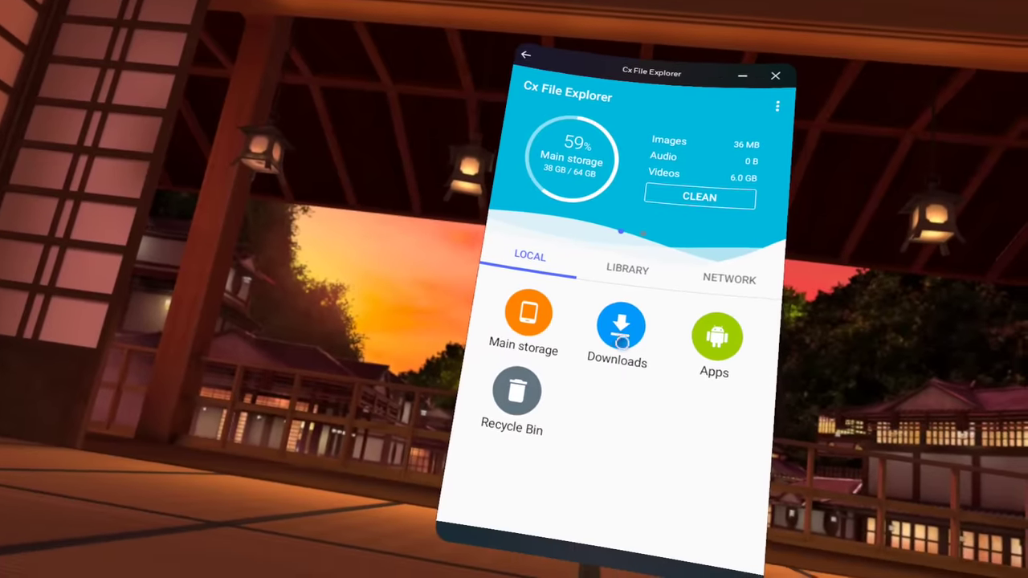
left_click(622, 338)
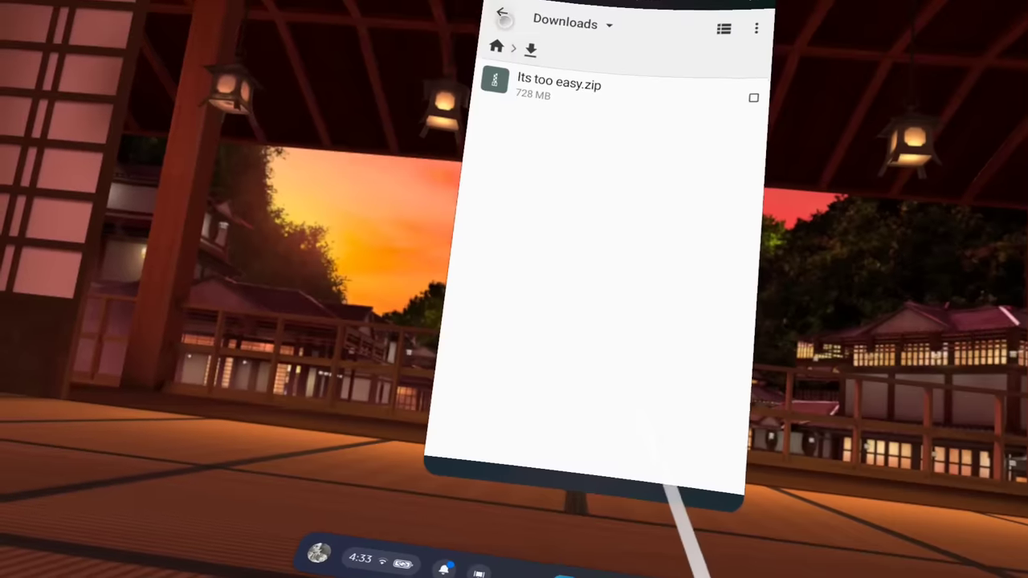
left_click(536, 82)
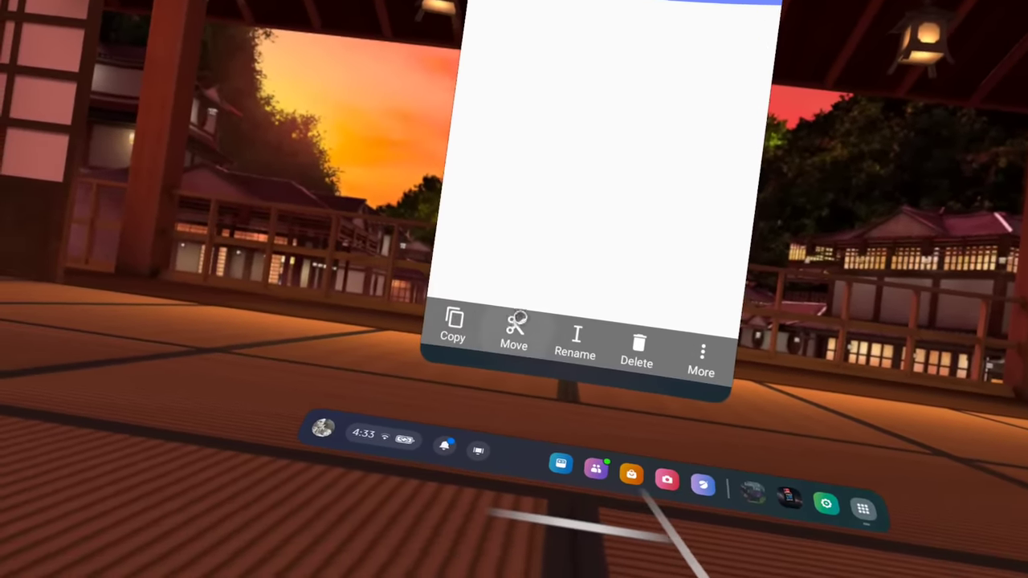
left_click(499, 342)
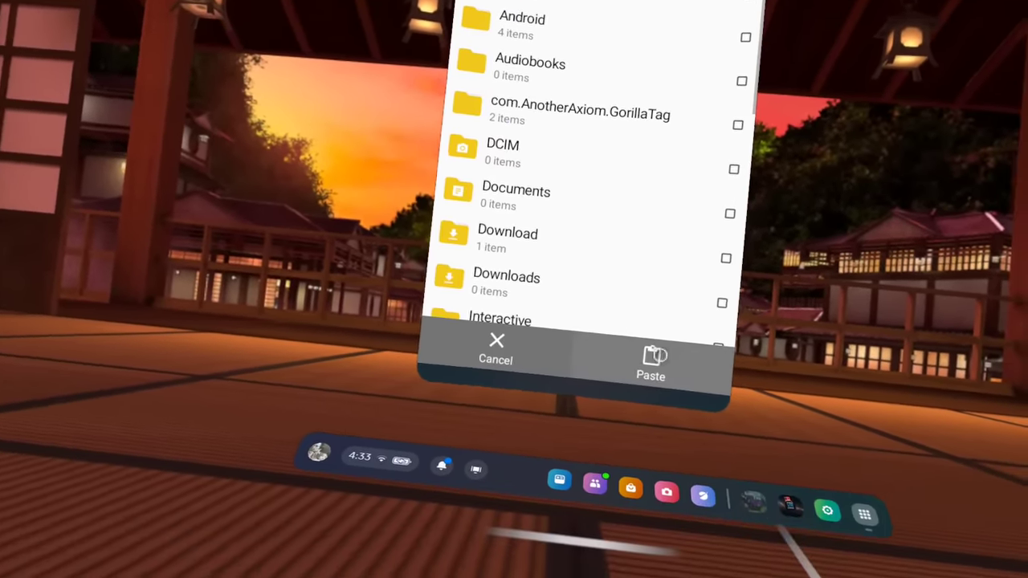
- Paste QuestPatcher into Main storage, merging it with all existing folders of the same names
left_click(651, 384)
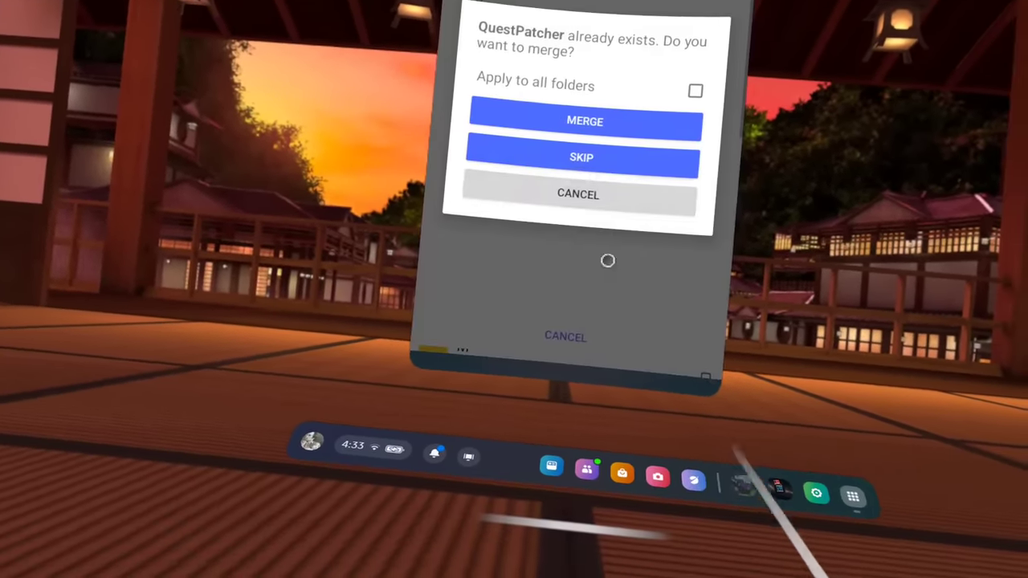
left_click(695, 106)
left_click(586, 137)
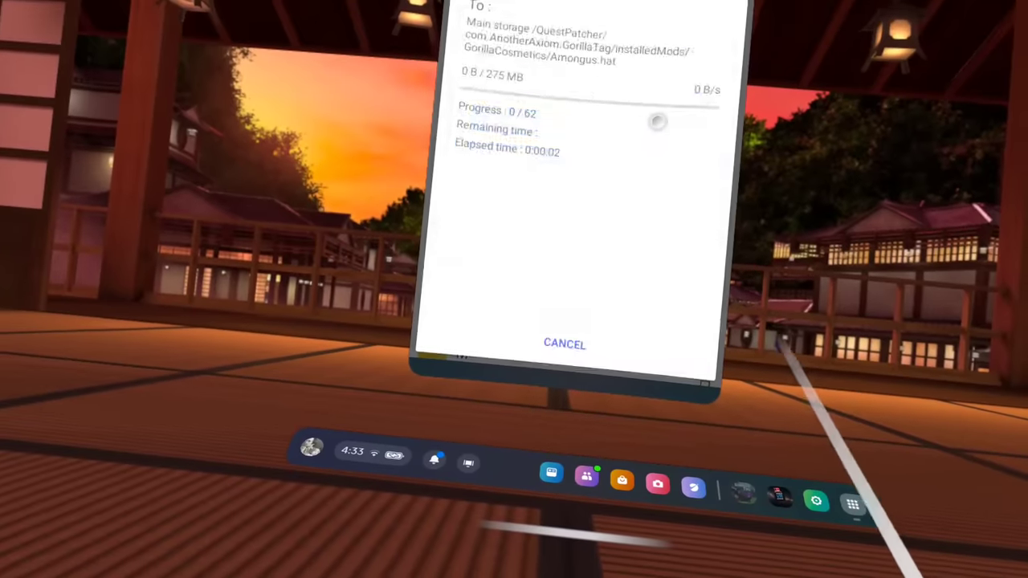
left_click(687, 104)
left_click(671, 129)
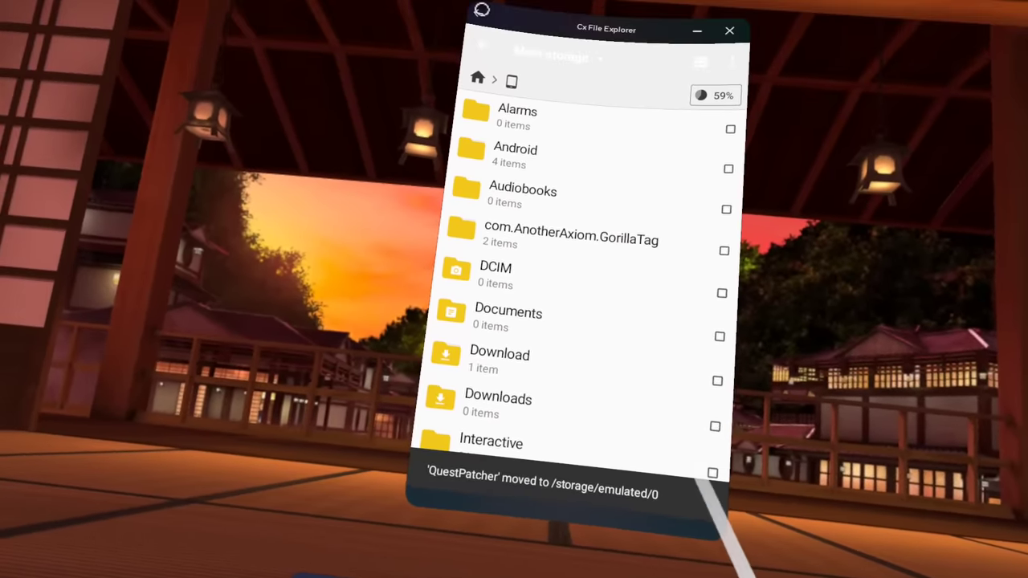
- Return to the M folder of Its too easy.zip and mark the Gorilla Tag folder inside 4. Data for moving
left_click(445, 10)
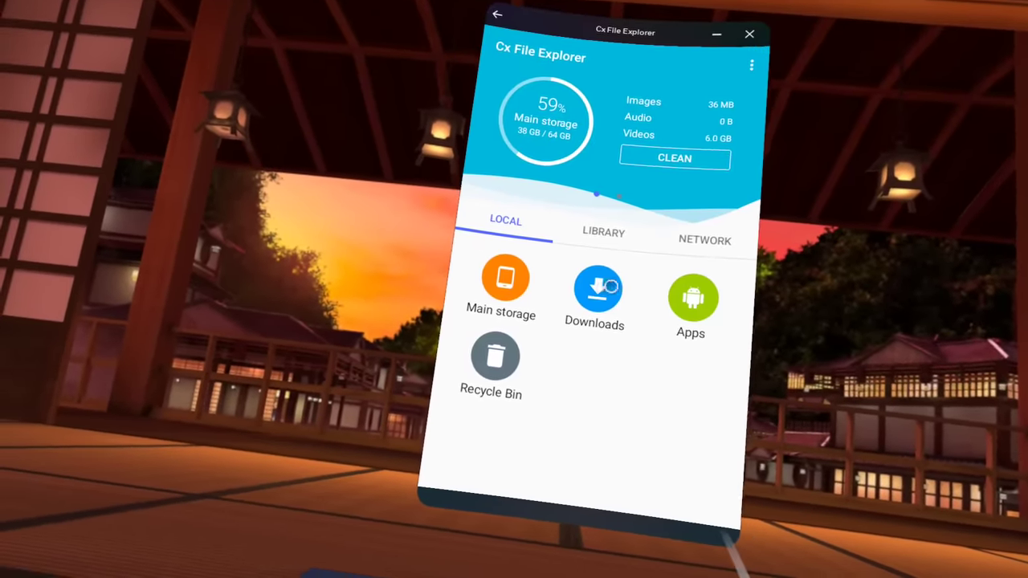
left_click(595, 295)
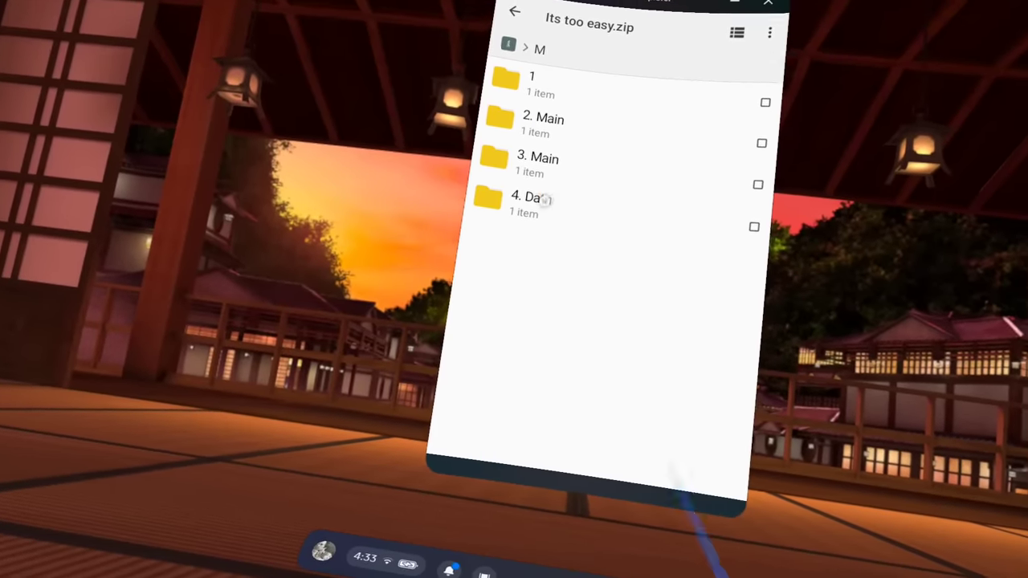
left_click(545, 199)
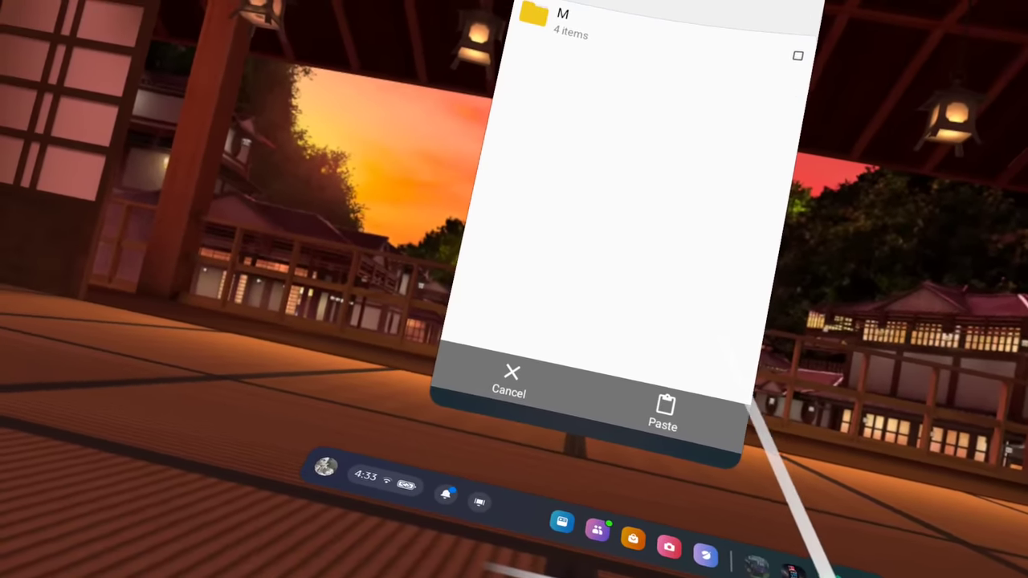
- Grant Cx File Explorer access to the Android/data folder of Main storage and paste the Gorilla Tag folder there
key("Escape")
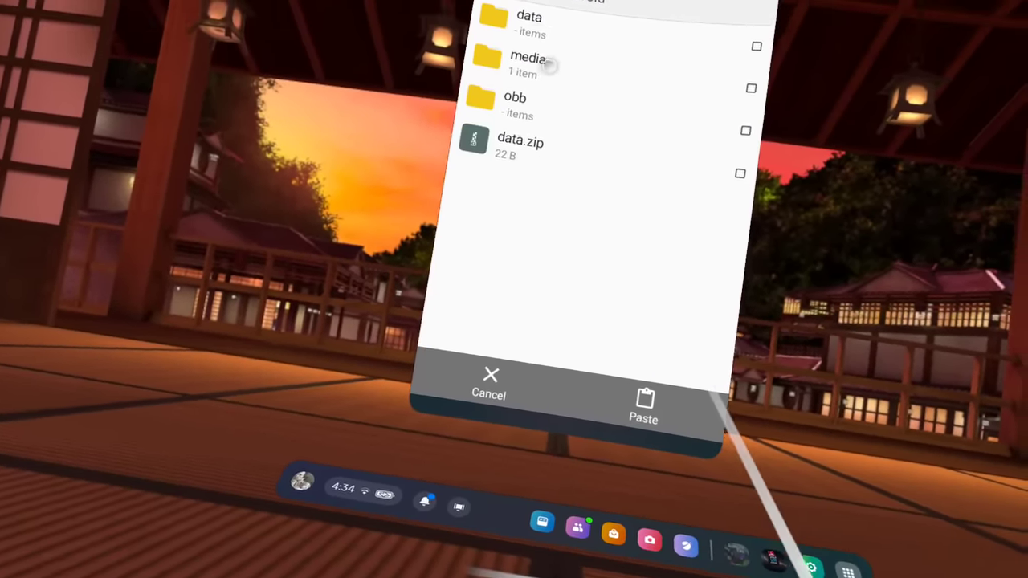
left_click(532, 32)
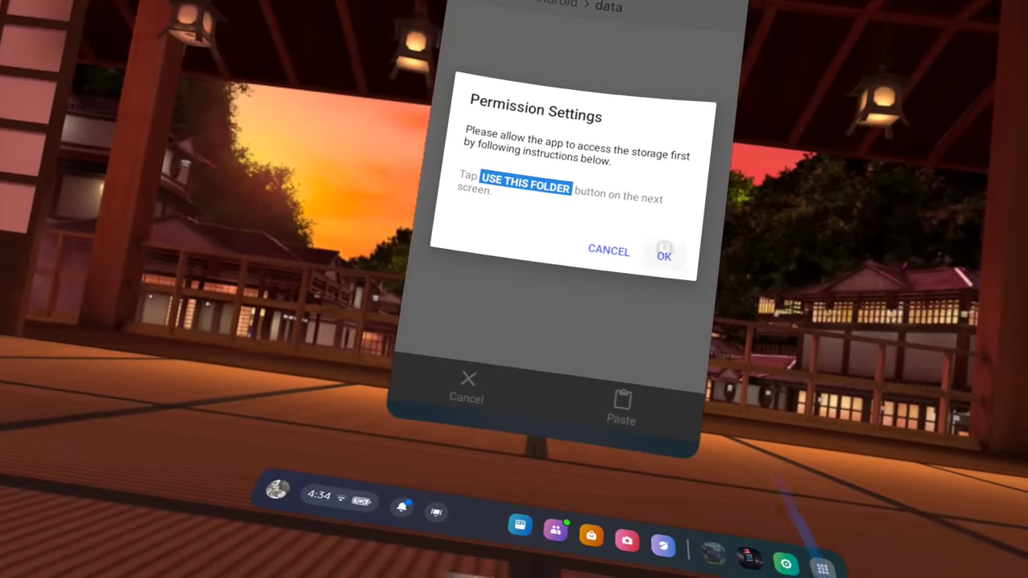
left_click(666, 252)
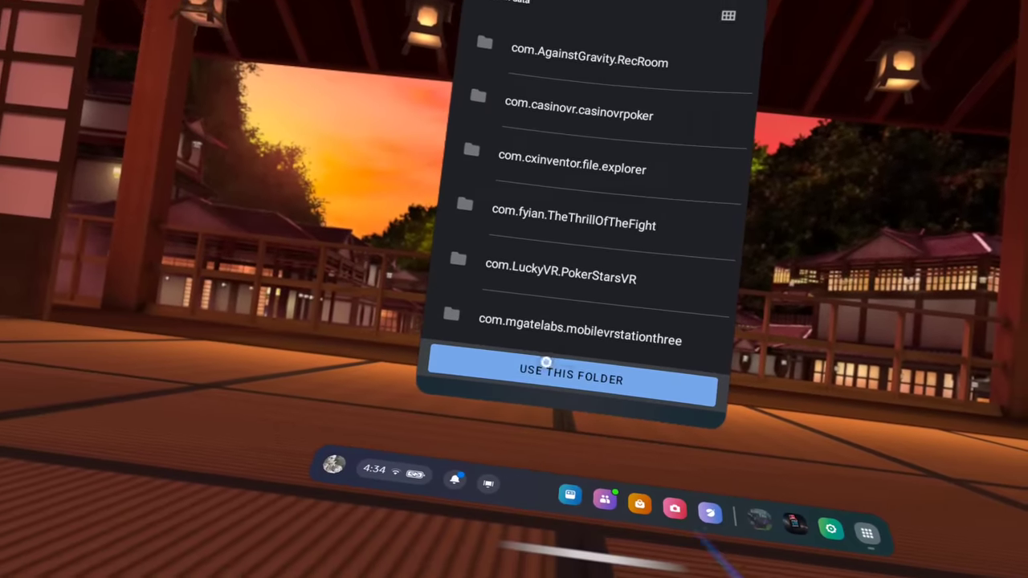
left_click(546, 363)
left_click(664, 201)
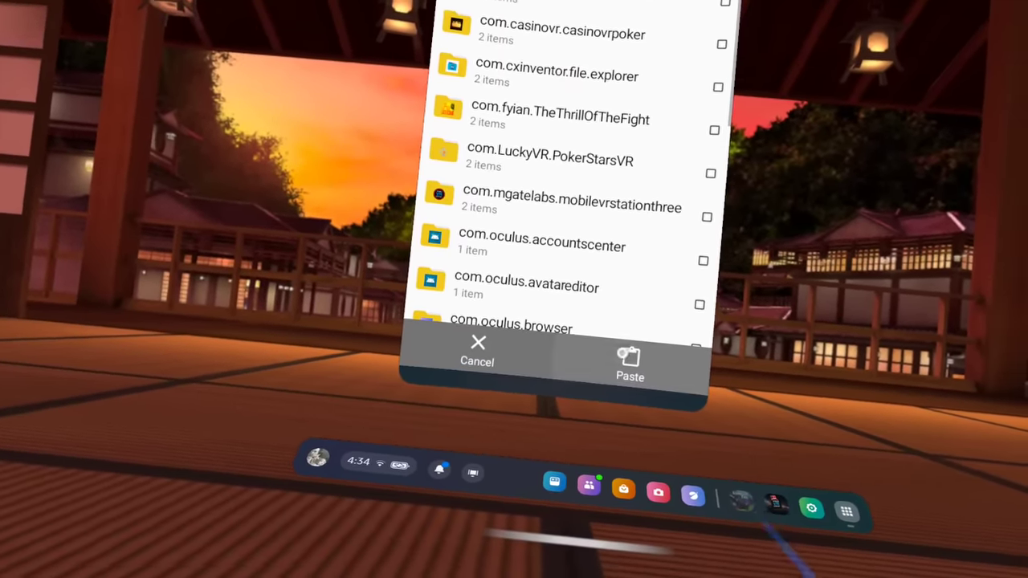
left_click(630, 365)
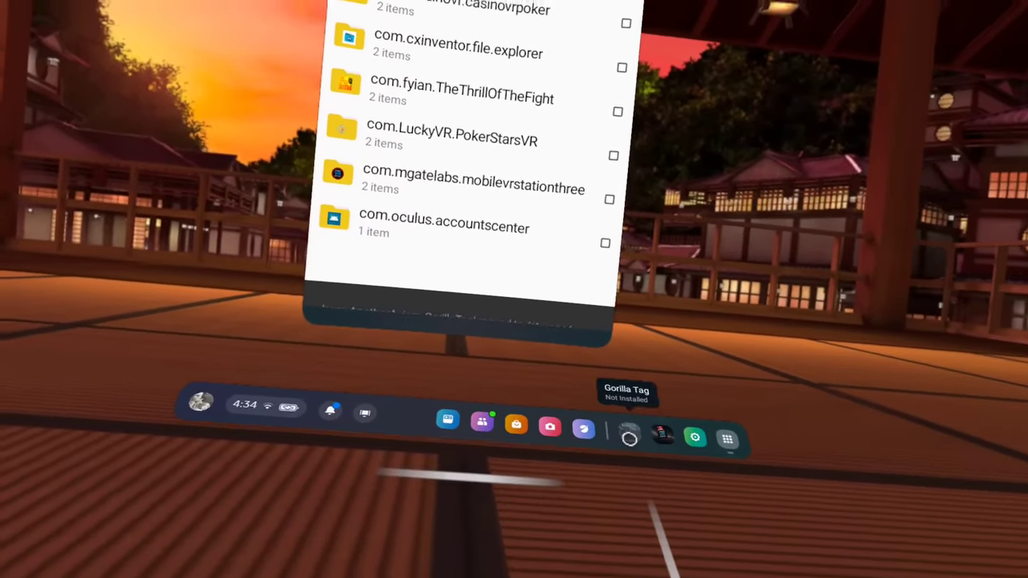
- Launch the modded Gorilla Tag without restoring the Oculus Store version
left_click(680, 456)
left_click(417, 410)
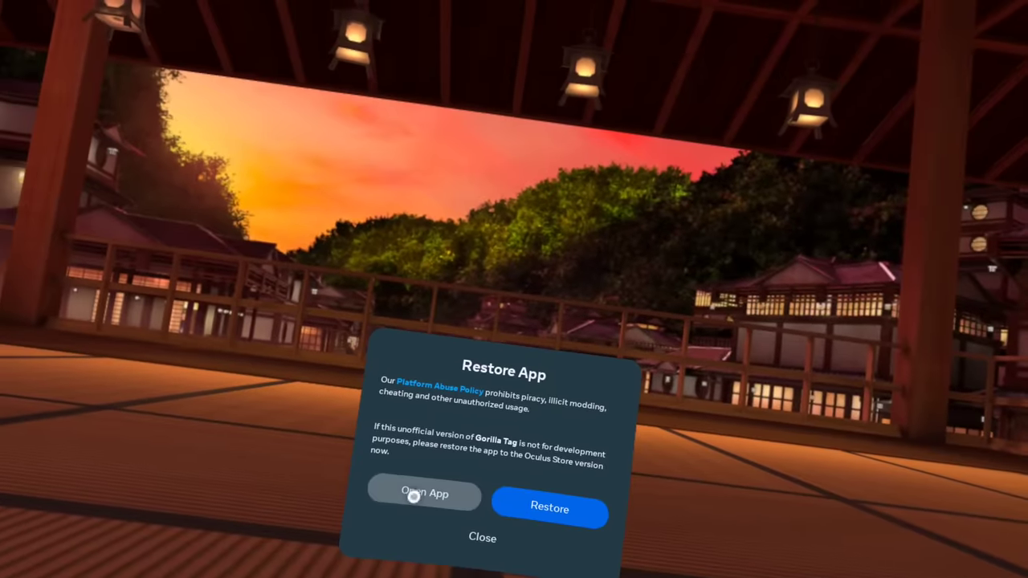
left_click(407, 494)
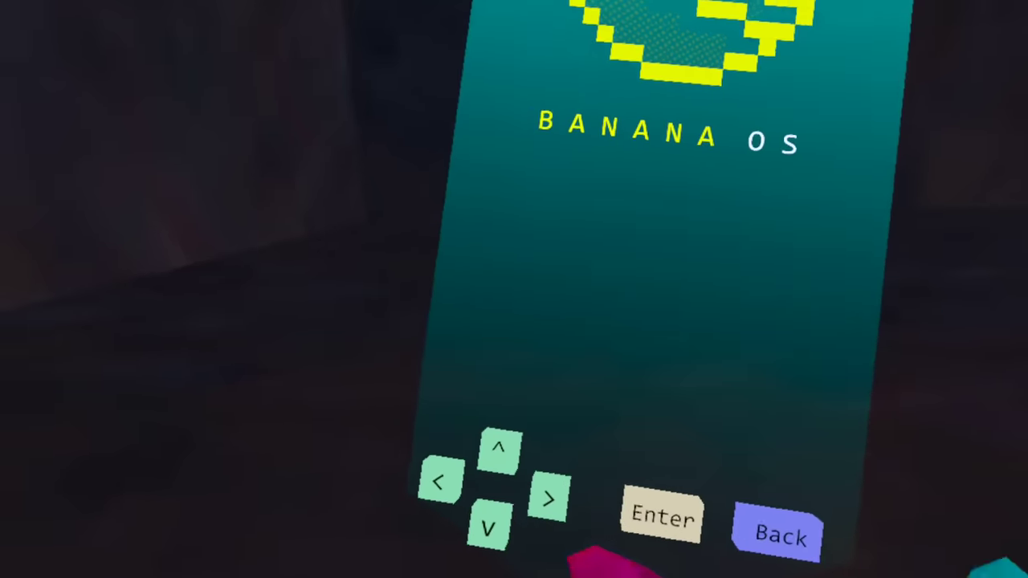
- Open the MonkeWatch menu on the in-game watch and enter its Platform Monke V2 page
left_click(662, 517)
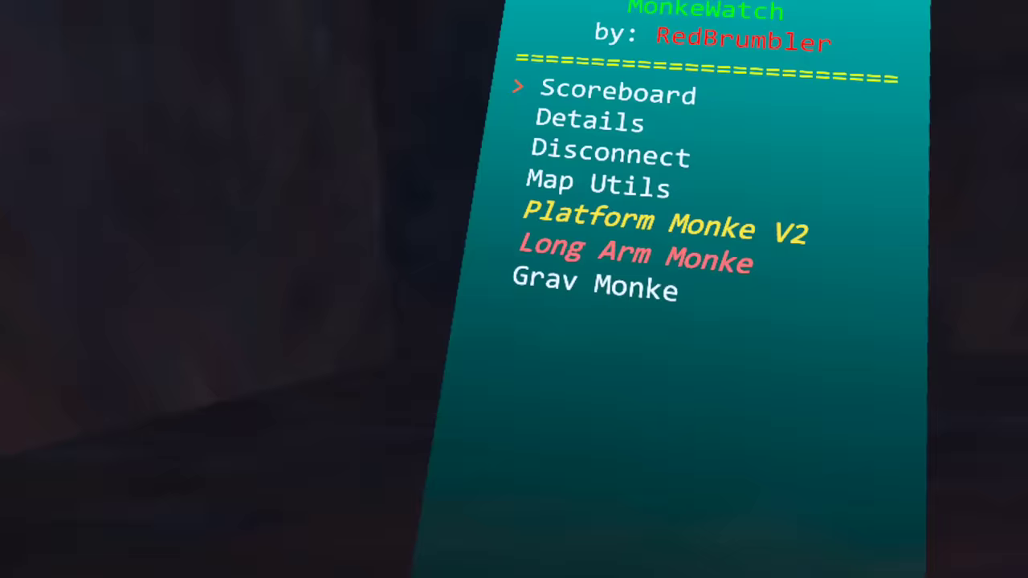
key("Down")
key("Down")
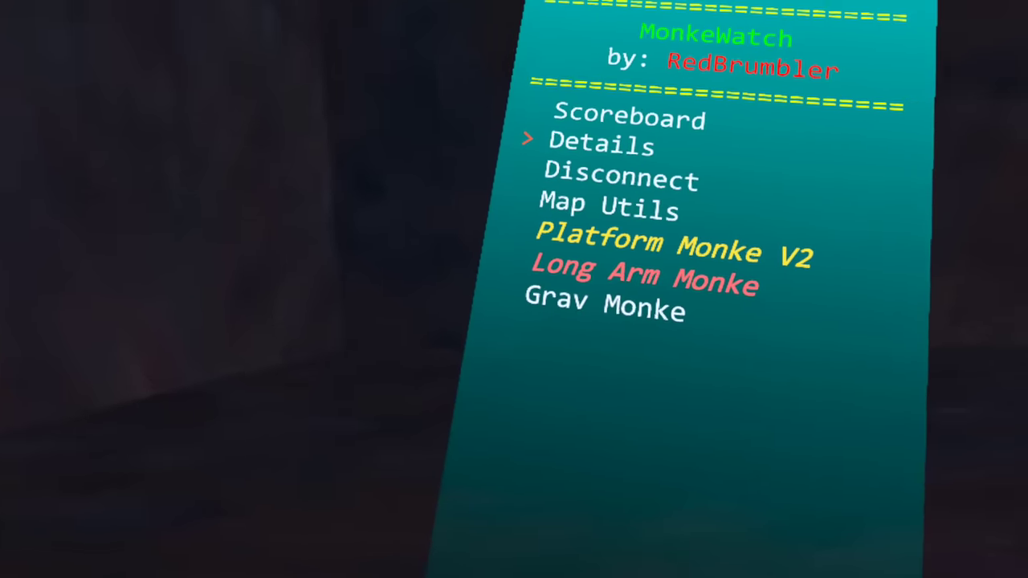
key("Down")
key("Down")
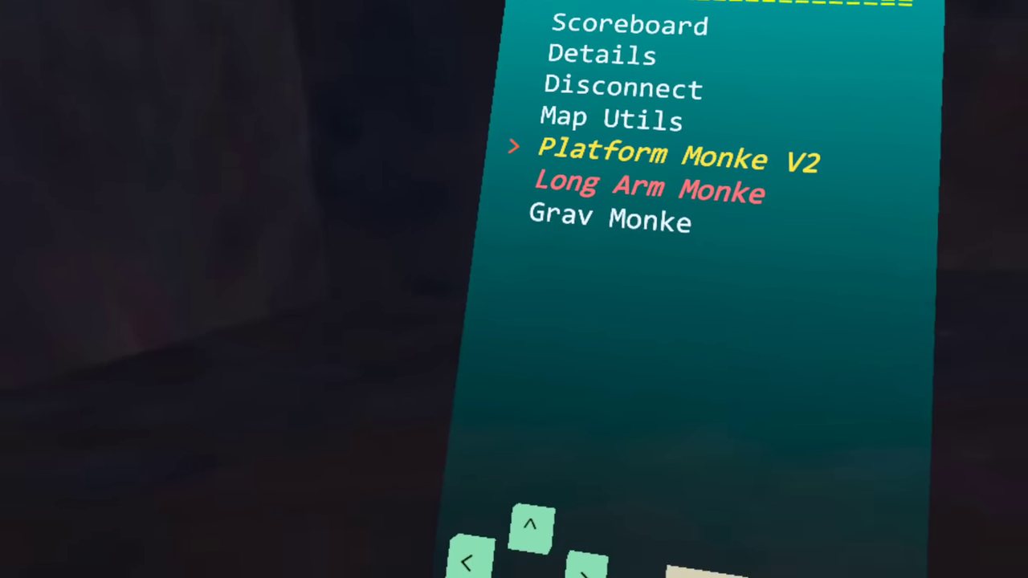
key("Return")
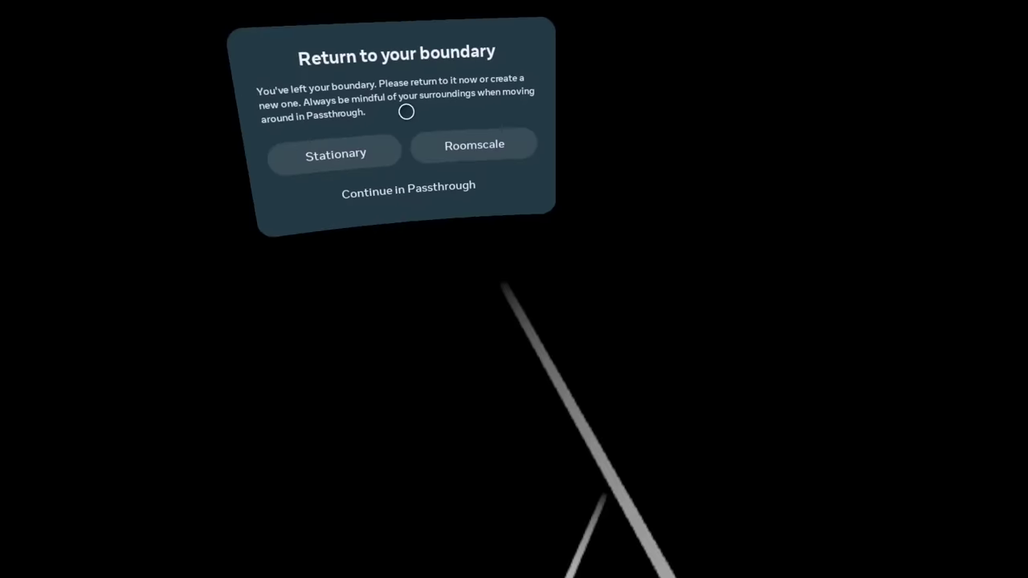
- Confirm a Stationary boundary and open Grav Monke in the game's MonkeWatch menu
left_click(442, 157)
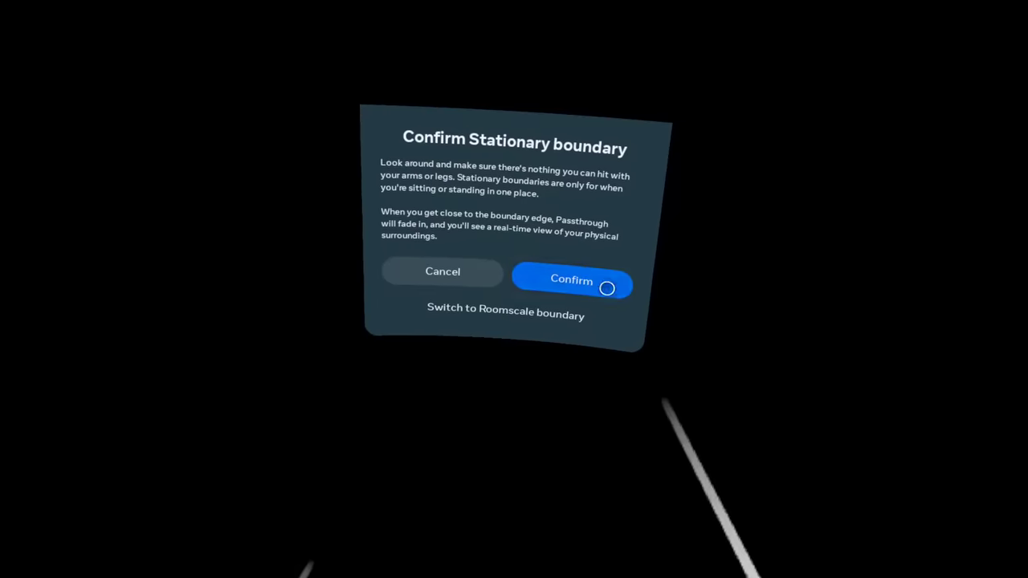
left_click(606, 222)
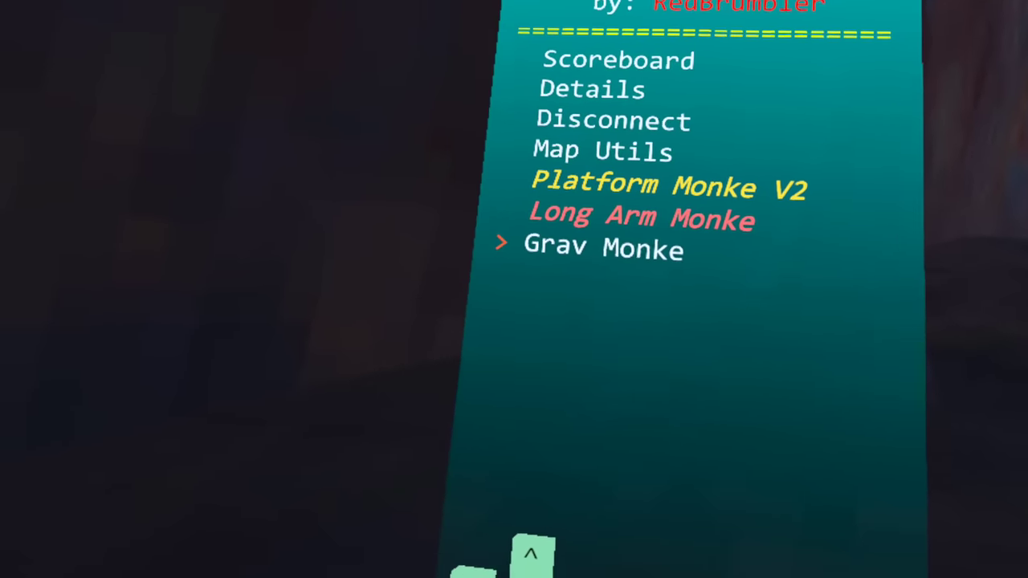
left_click(671, 559)
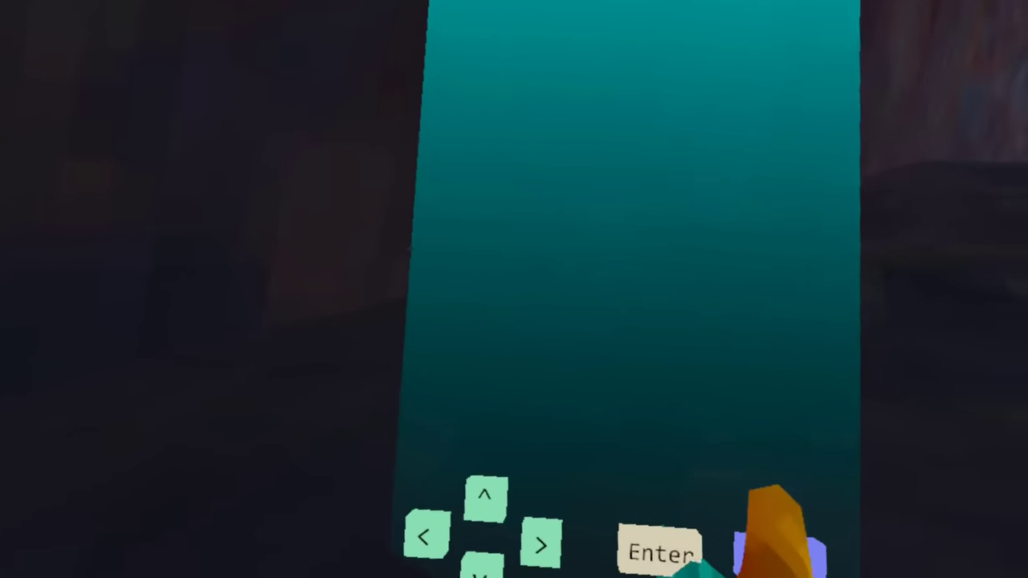